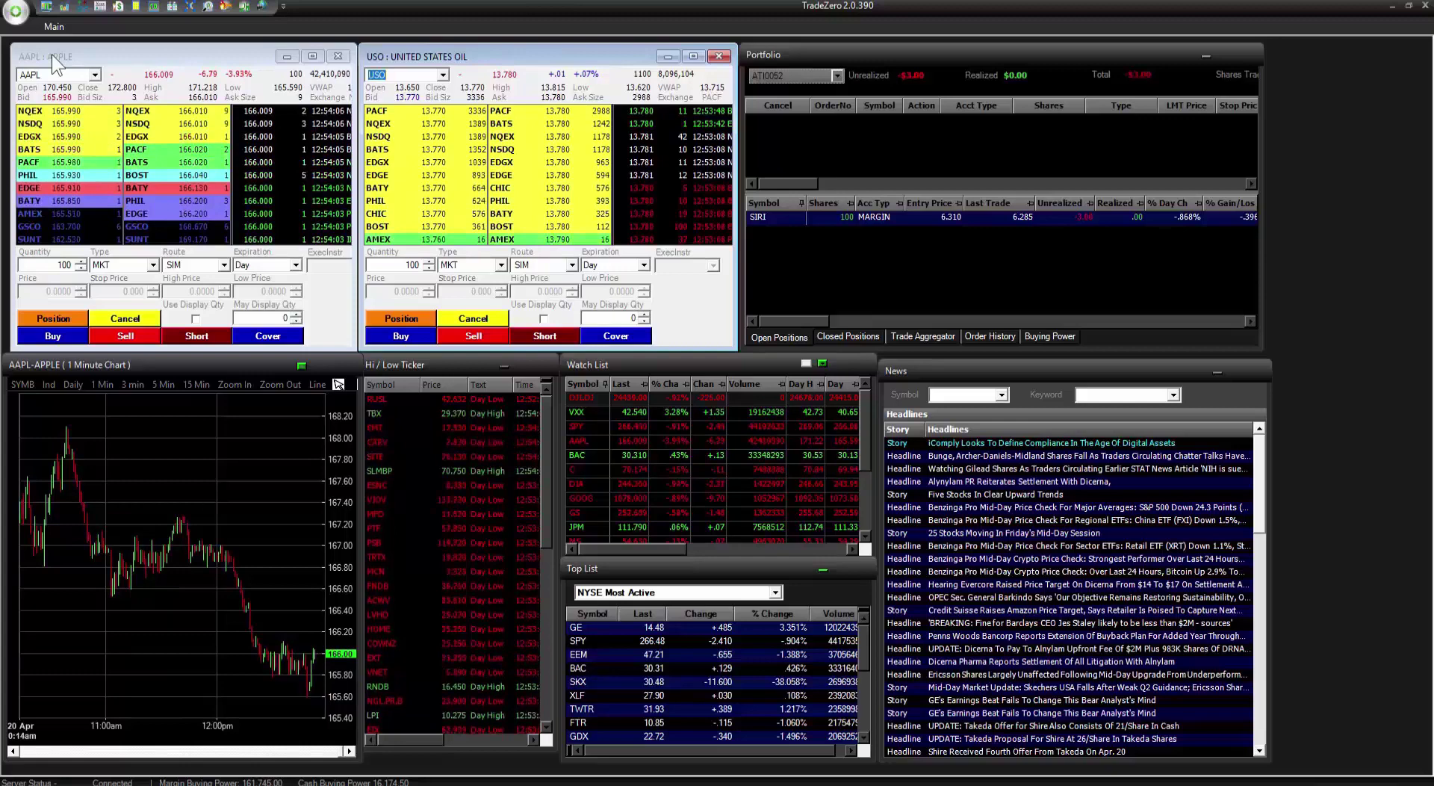
# Browse the saved .tlay layout files from the orb menu, then cancel without loading one.
pyautogui.click(21, 19)
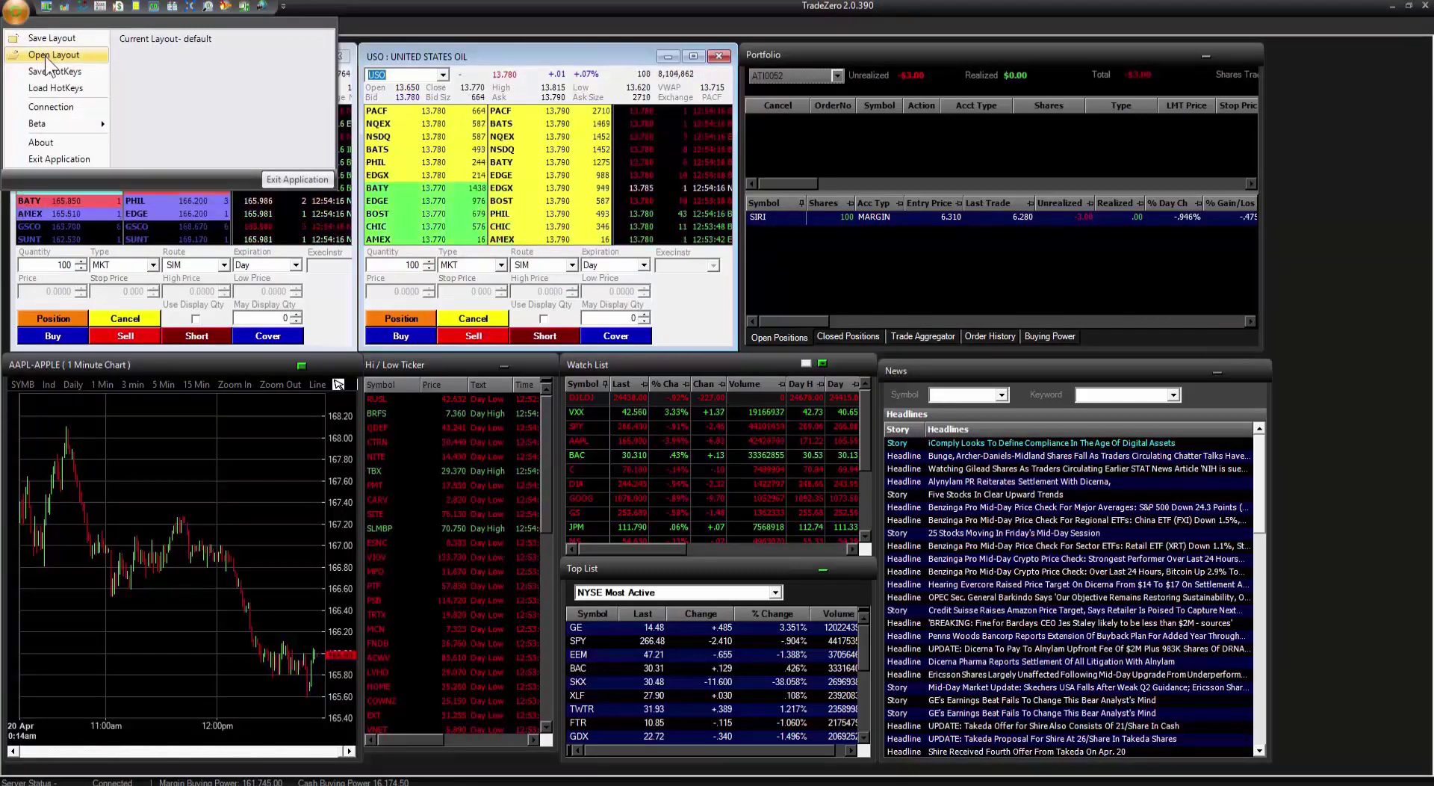
pyautogui.click(45, 56)
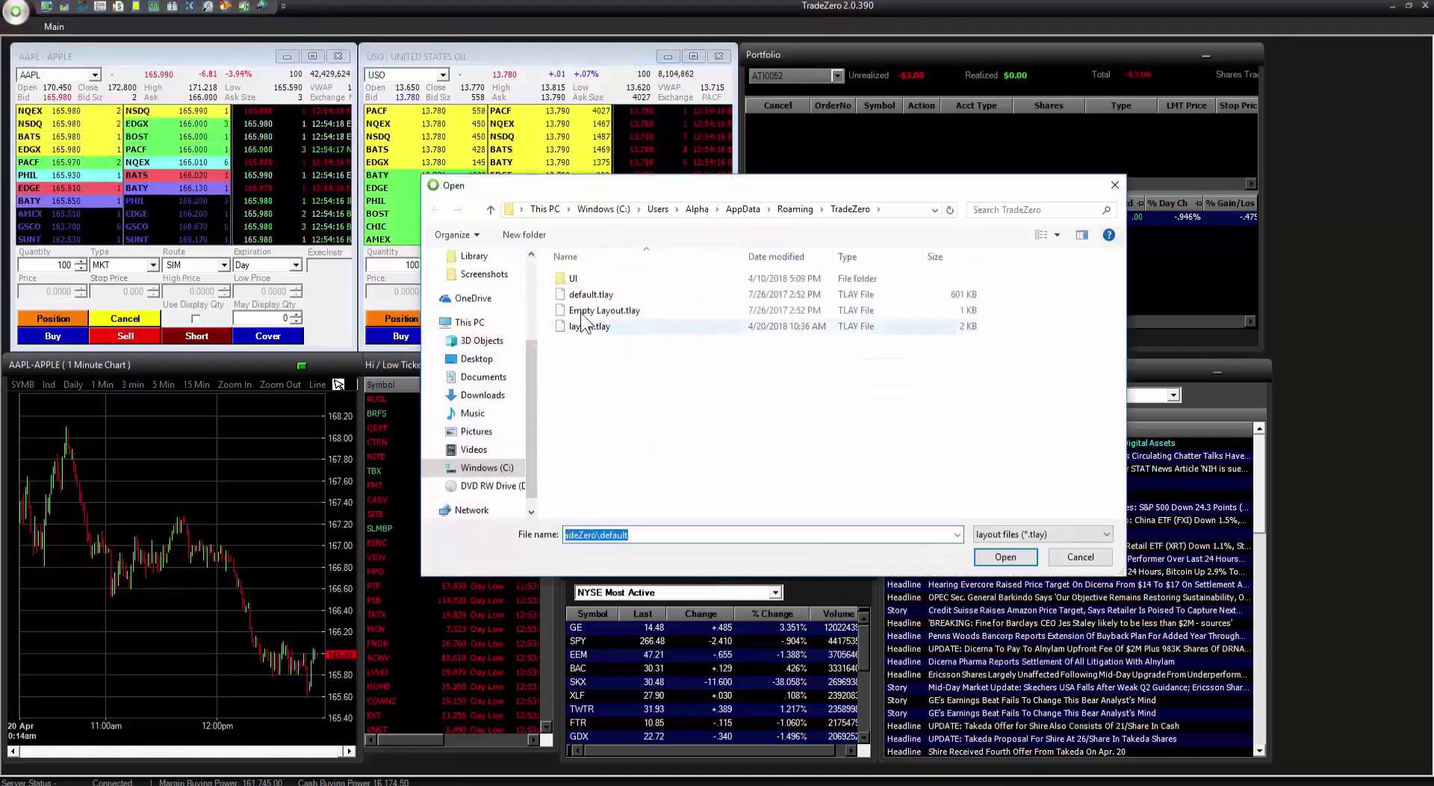
pyautogui.click(1095, 560)
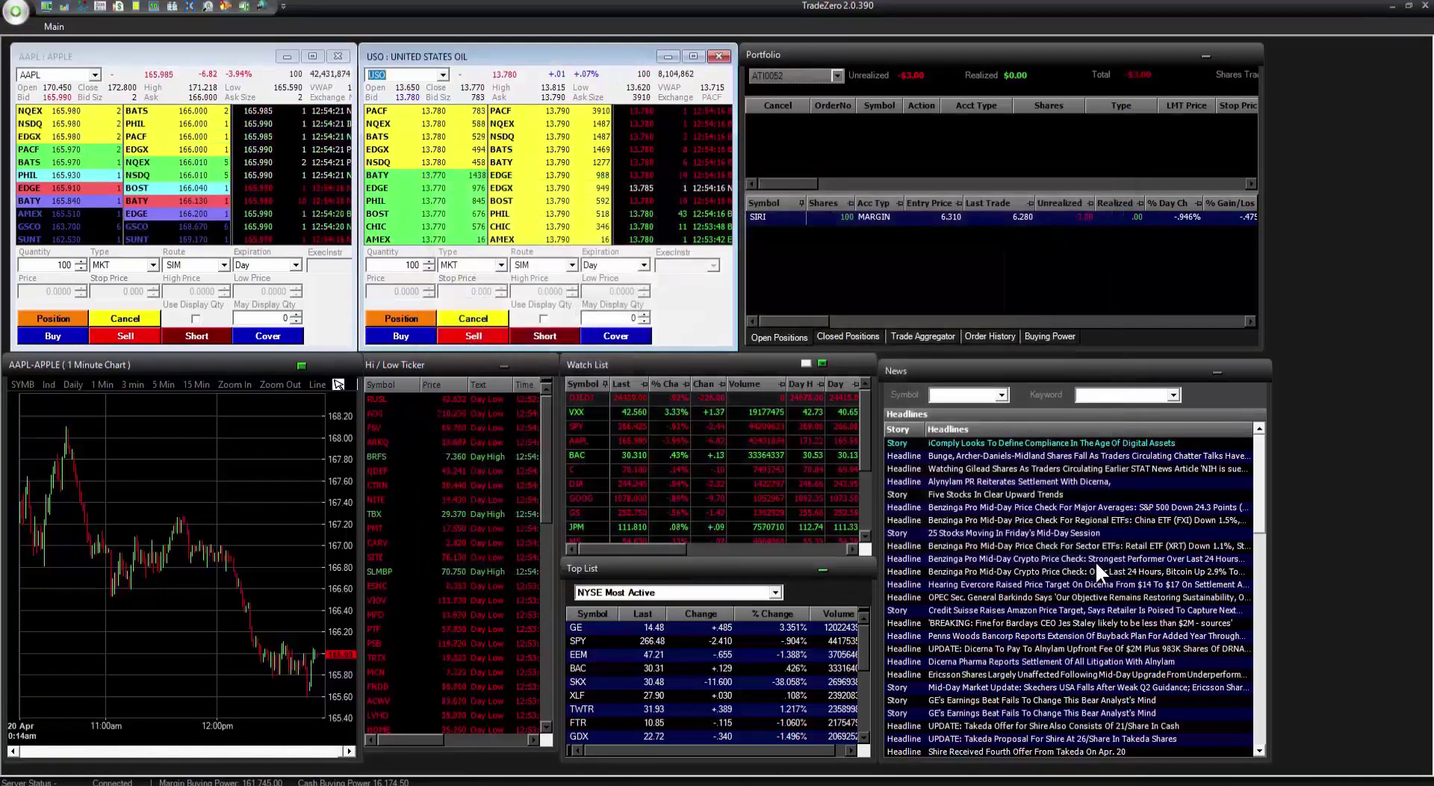
# Close the News, Top List, Watch List, Hi/Low Ticker, AAPL chart, Portfolio and USO panels.
pyautogui.click(1163, 375)
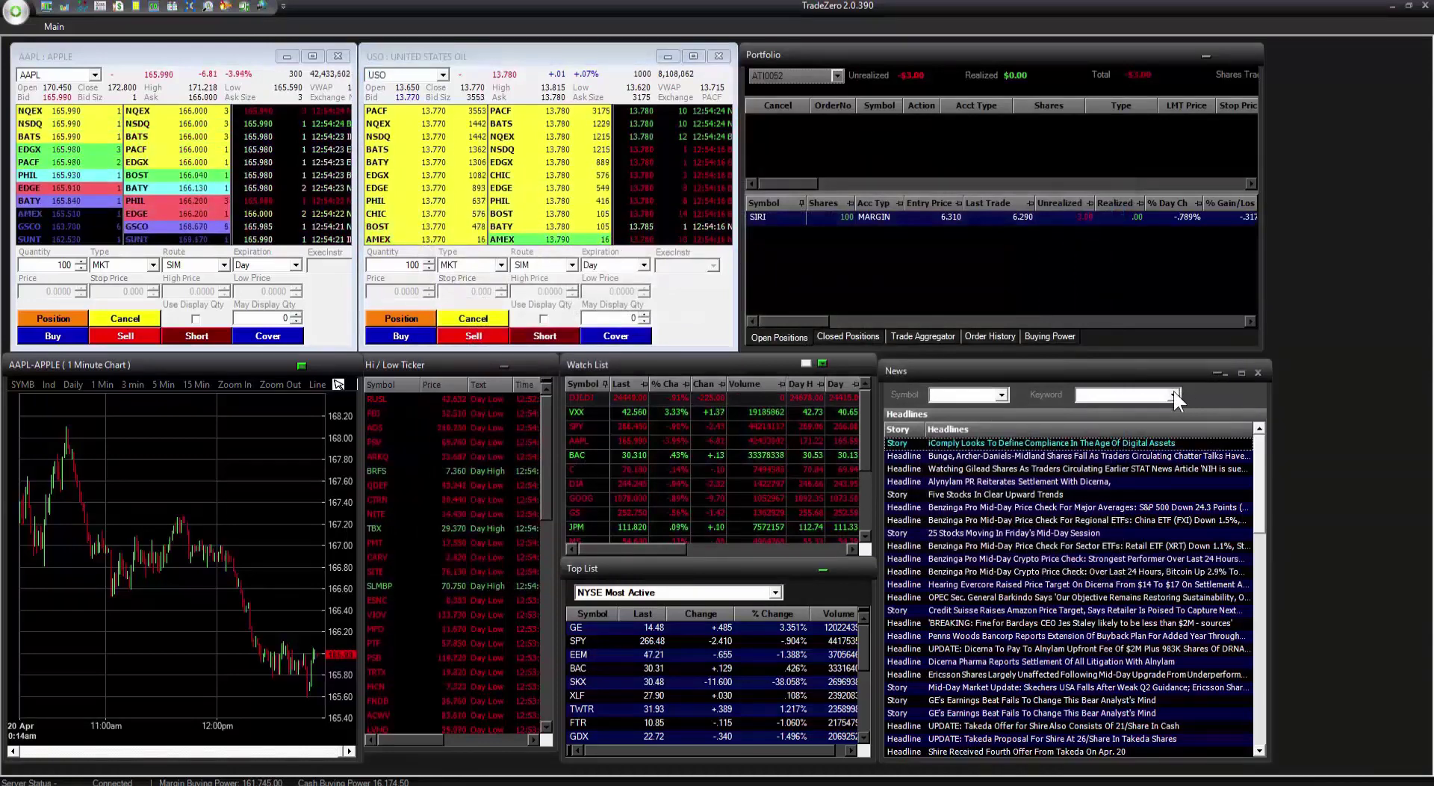
pyautogui.click(1258, 372)
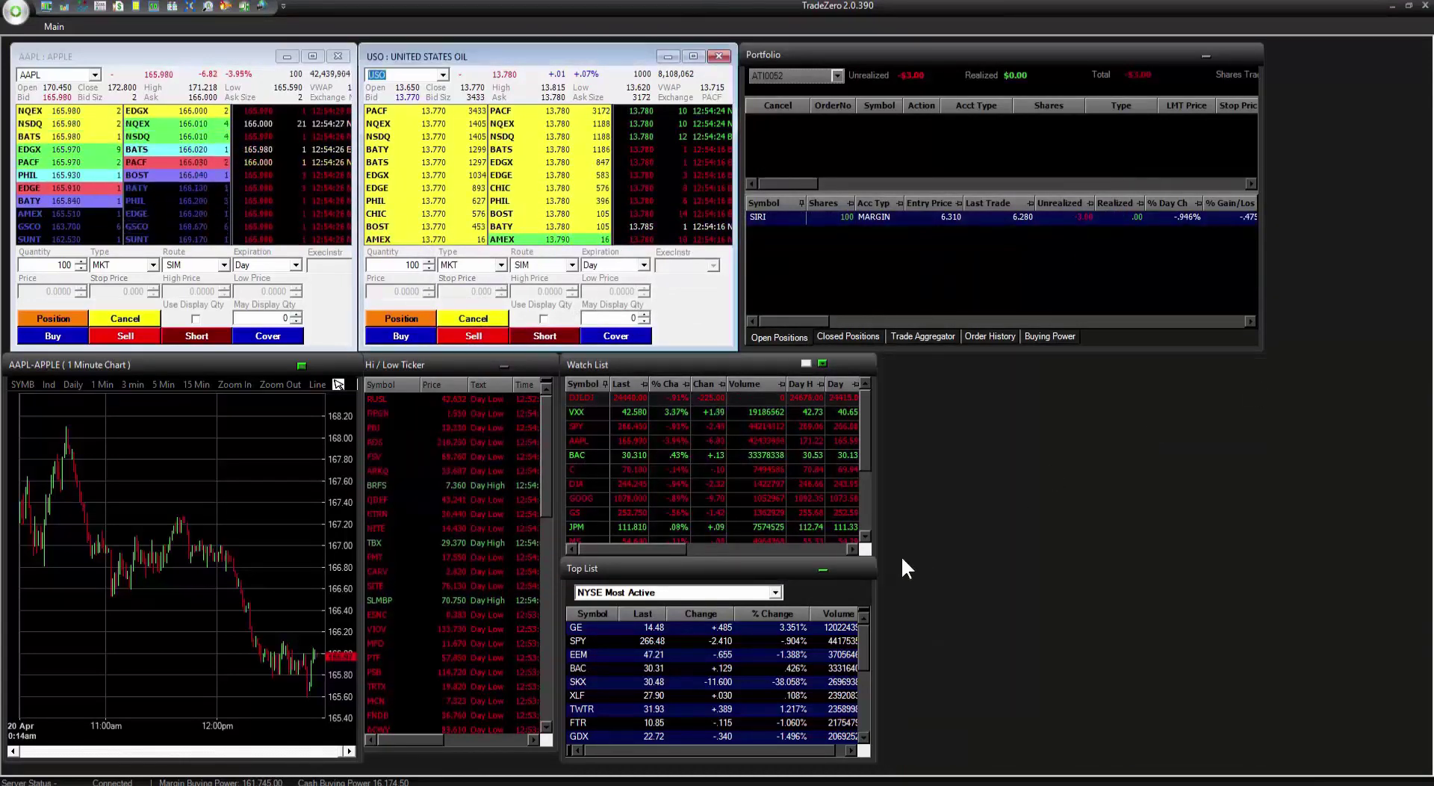
pyautogui.click(863, 570)
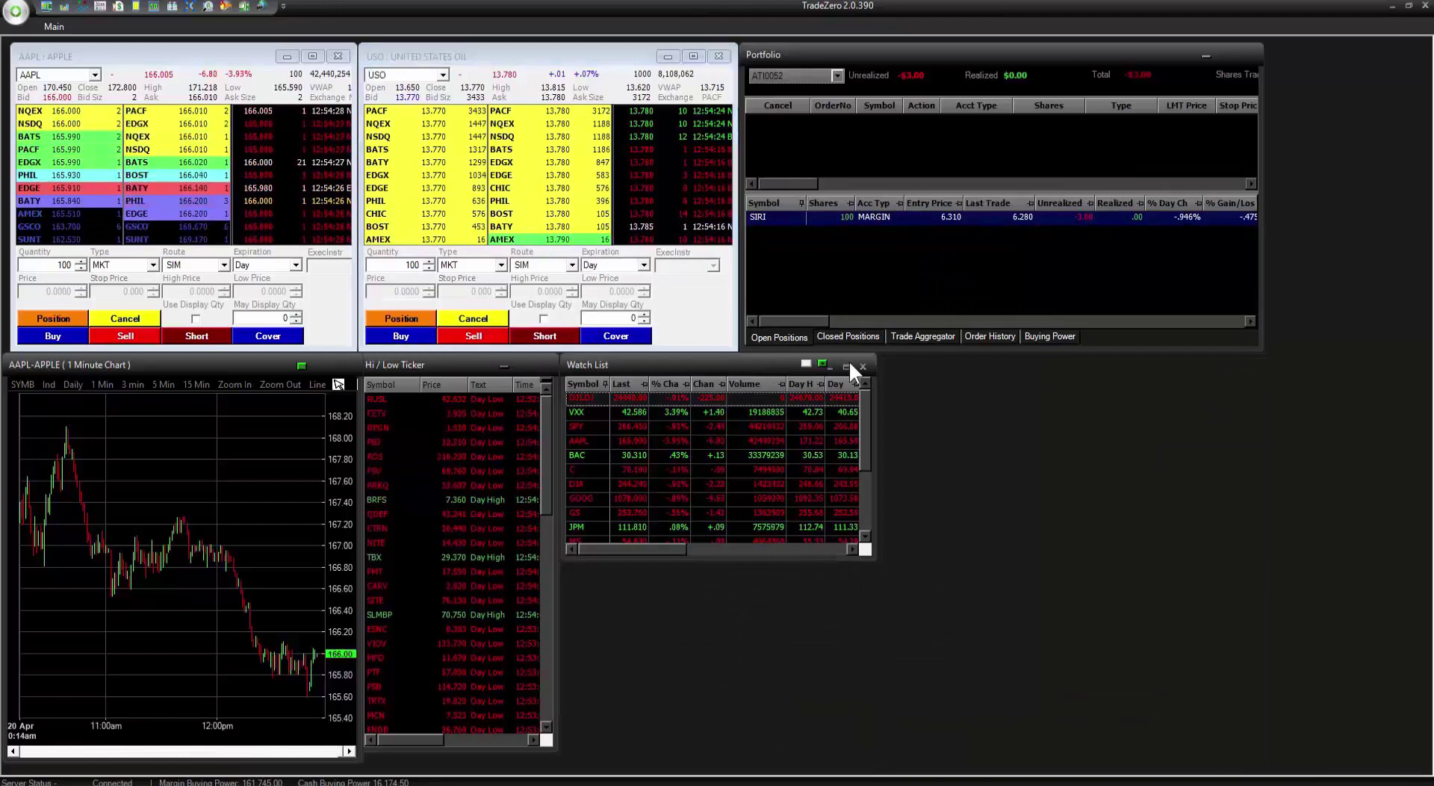
pyautogui.click(864, 365)
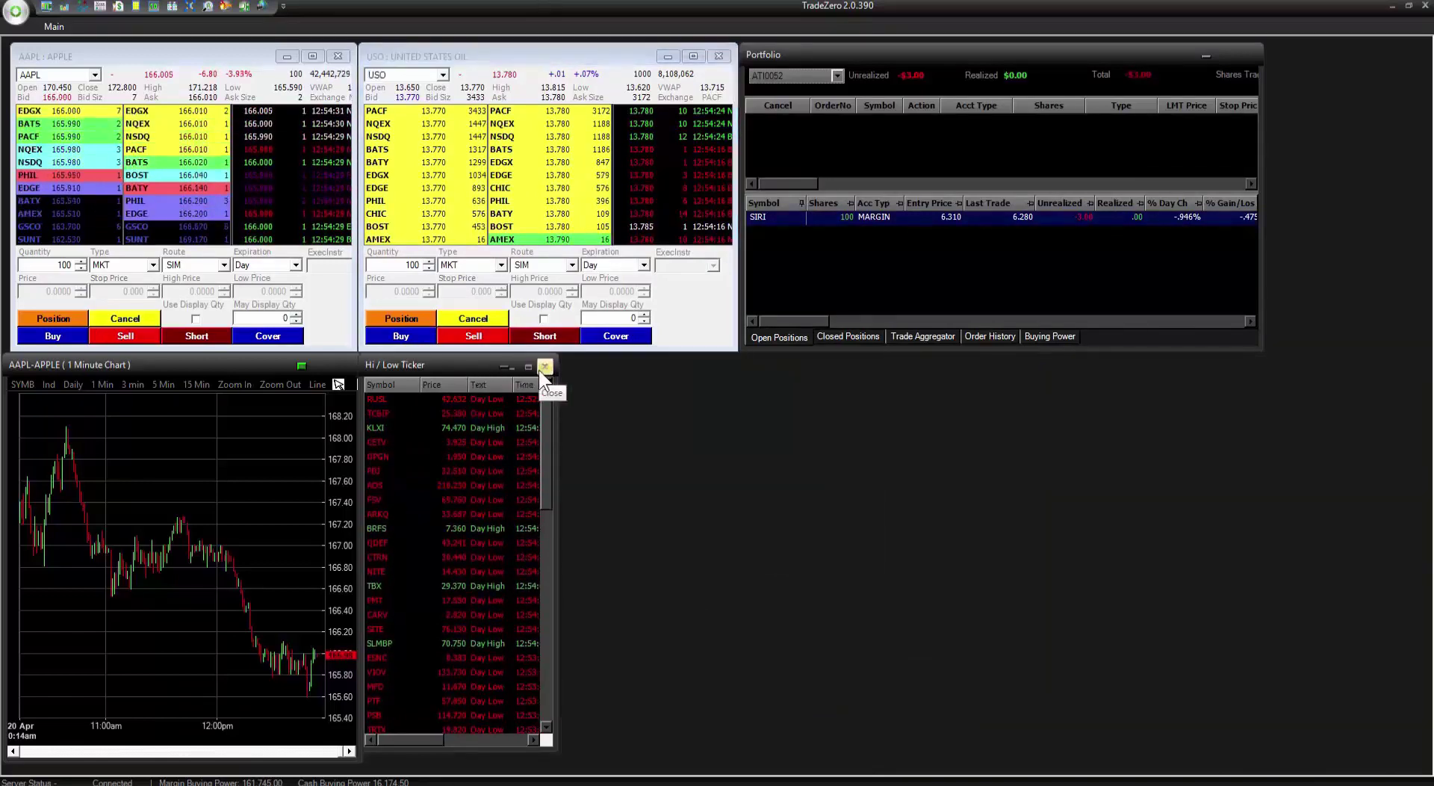
pyautogui.click(539, 367)
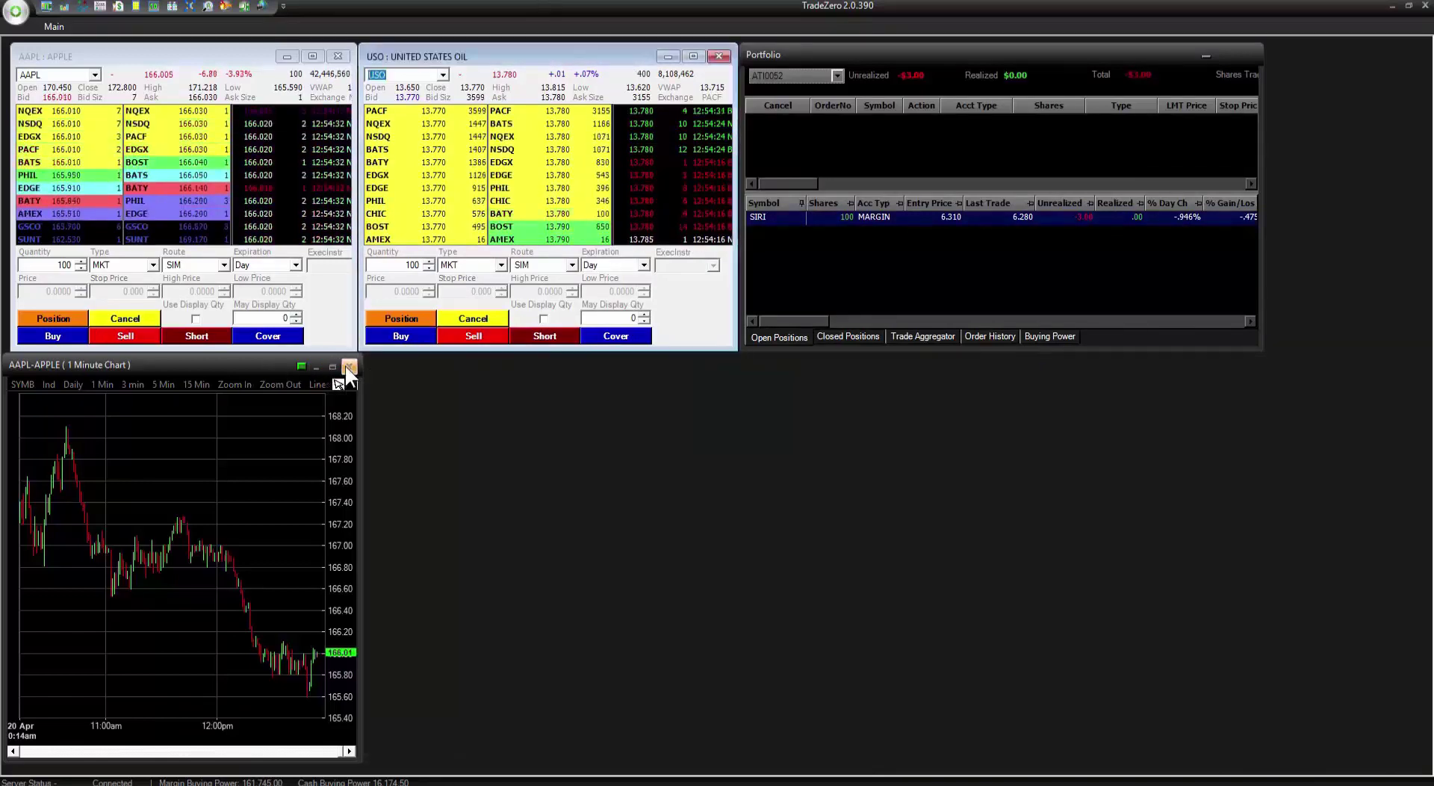
pyautogui.click(339, 367)
pyautogui.click(1252, 54)
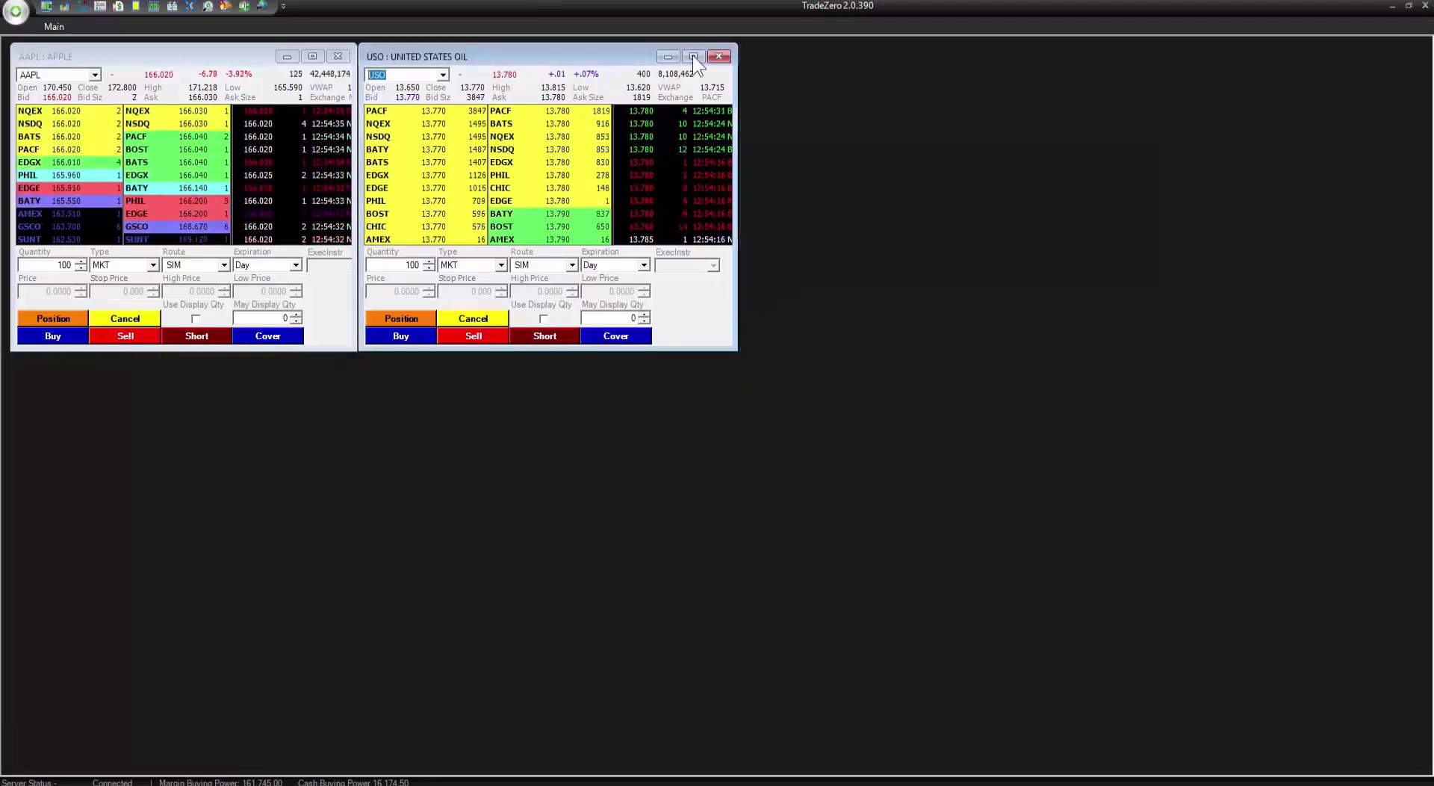
pyautogui.click(719, 56)
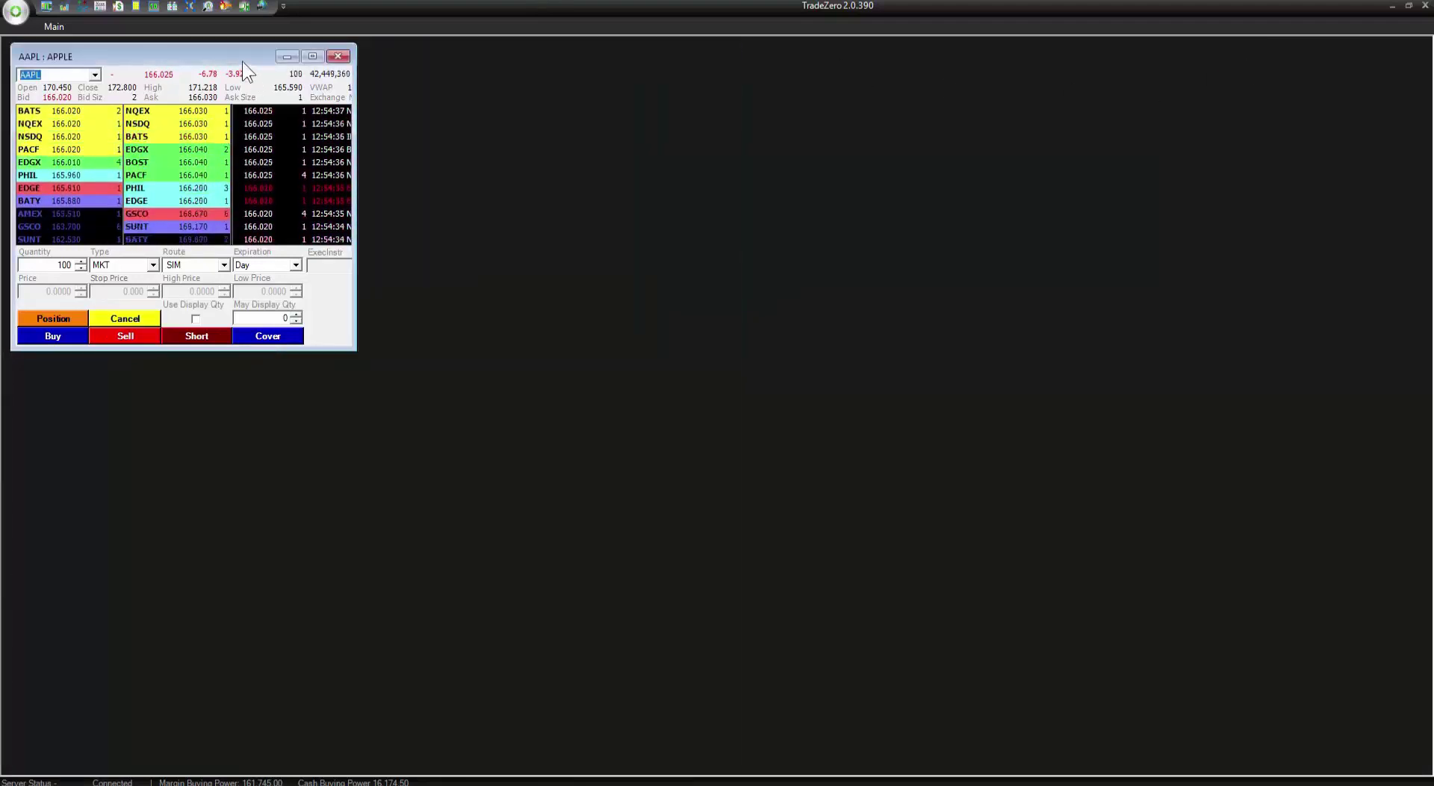
# Move the AAPL Level 2 window down-right, then make it taller and wider.
pyautogui.moveTo(242, 61); pyautogui.dragTo(307, 158)
pyautogui.moveTo(396, 450); pyautogui.dragTo(403, 573)
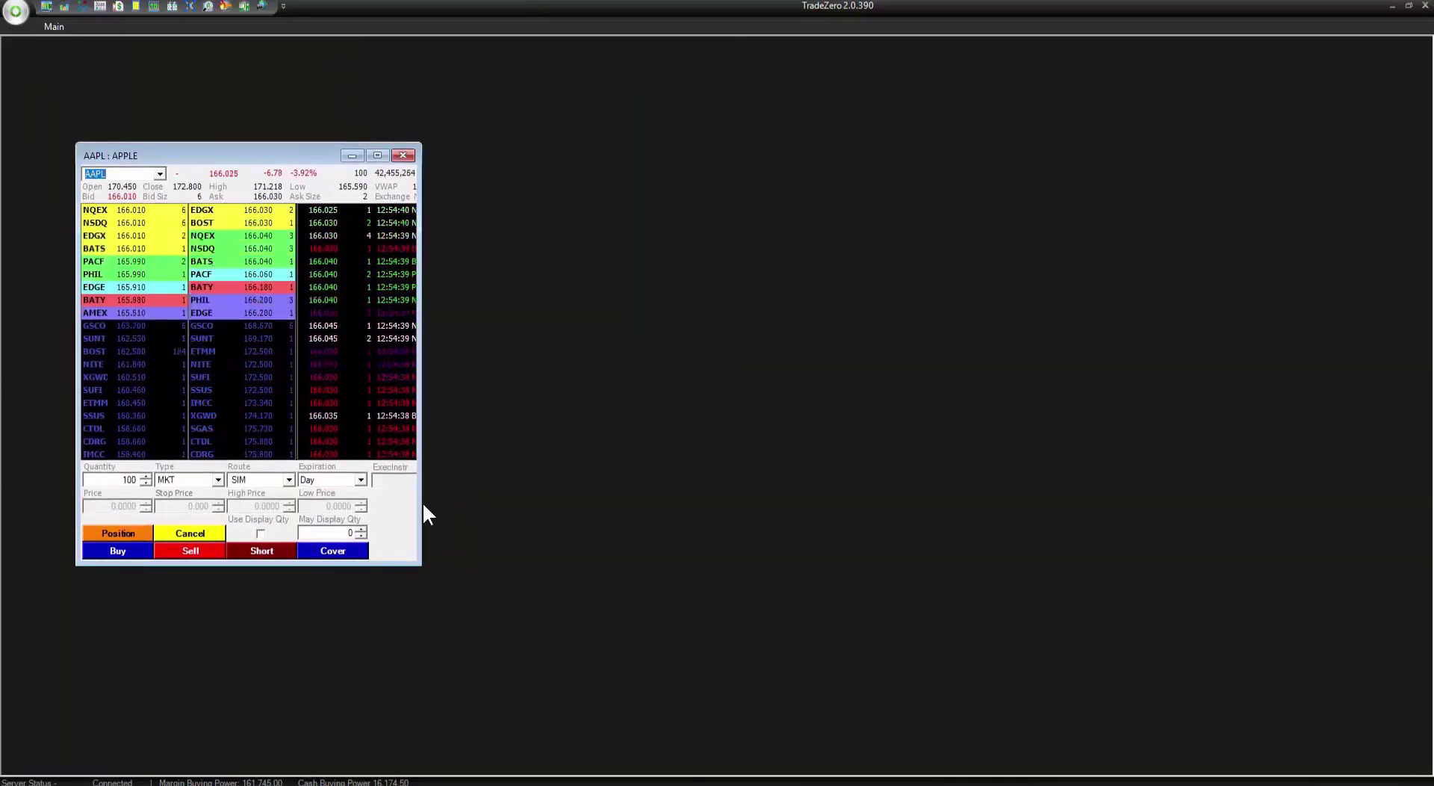
pyautogui.moveTo(423, 505); pyautogui.dragTo(449, 507)
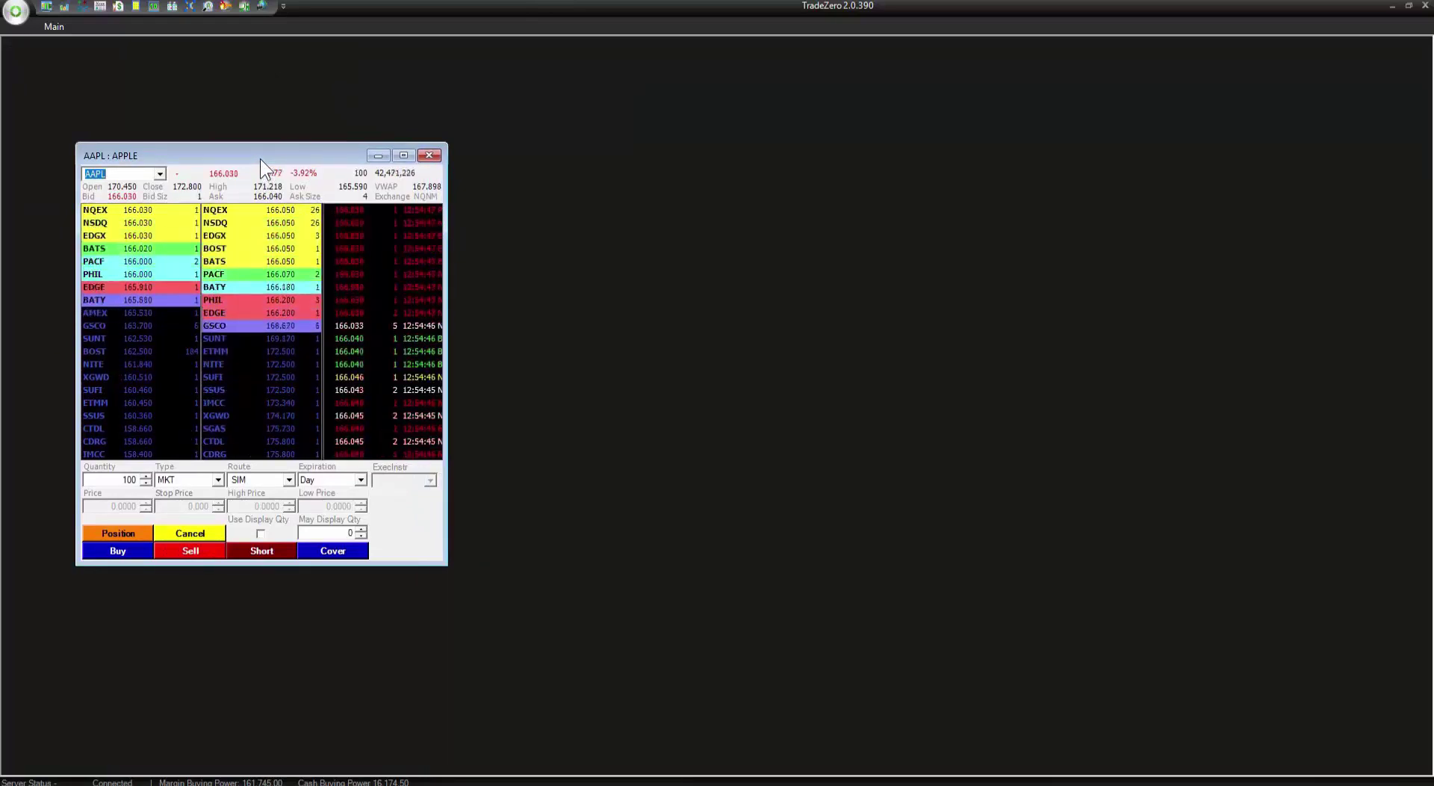
# Save the current layout from the orb menu under the file name 'fist layout'.
pyautogui.click(20, 21)
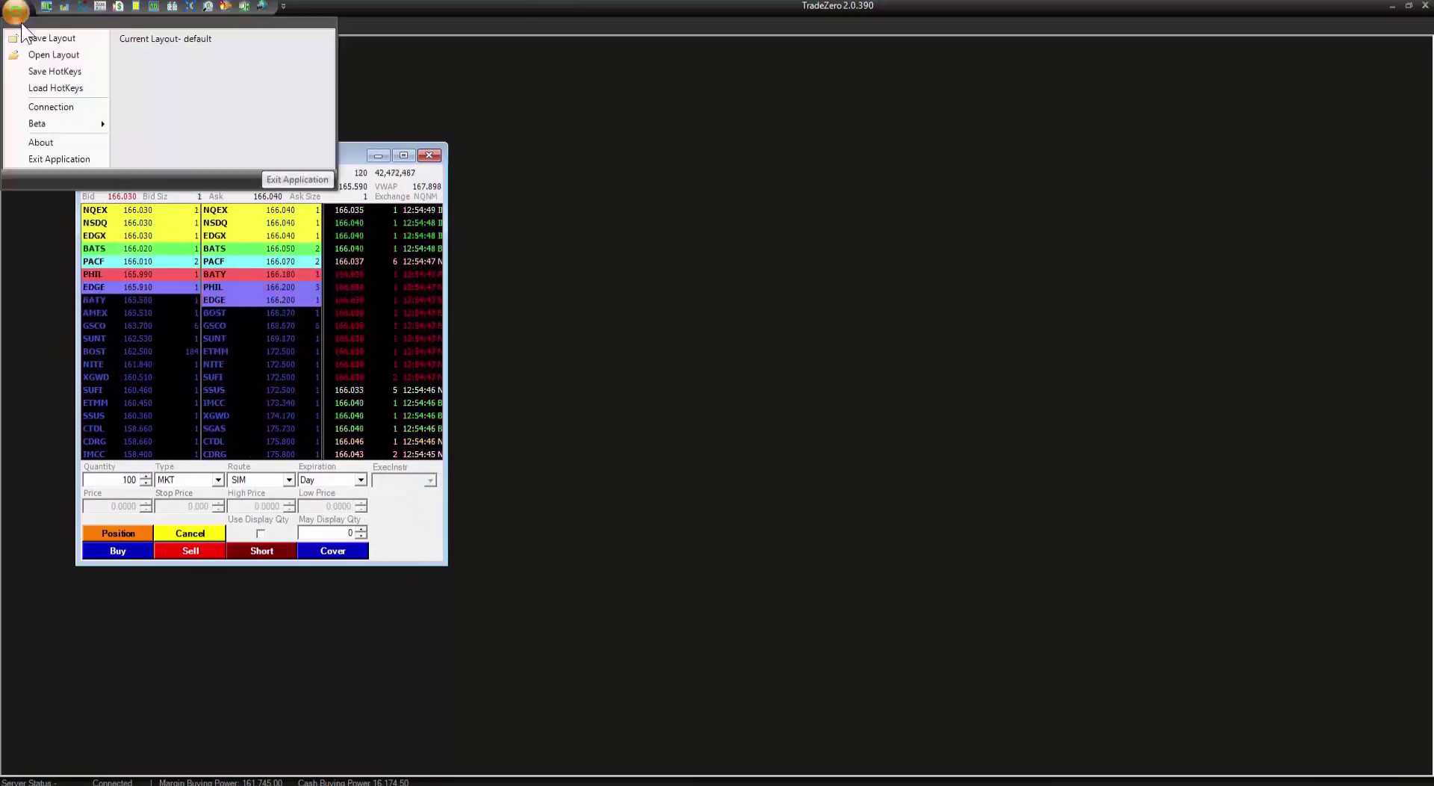
pyautogui.click(25, 41)
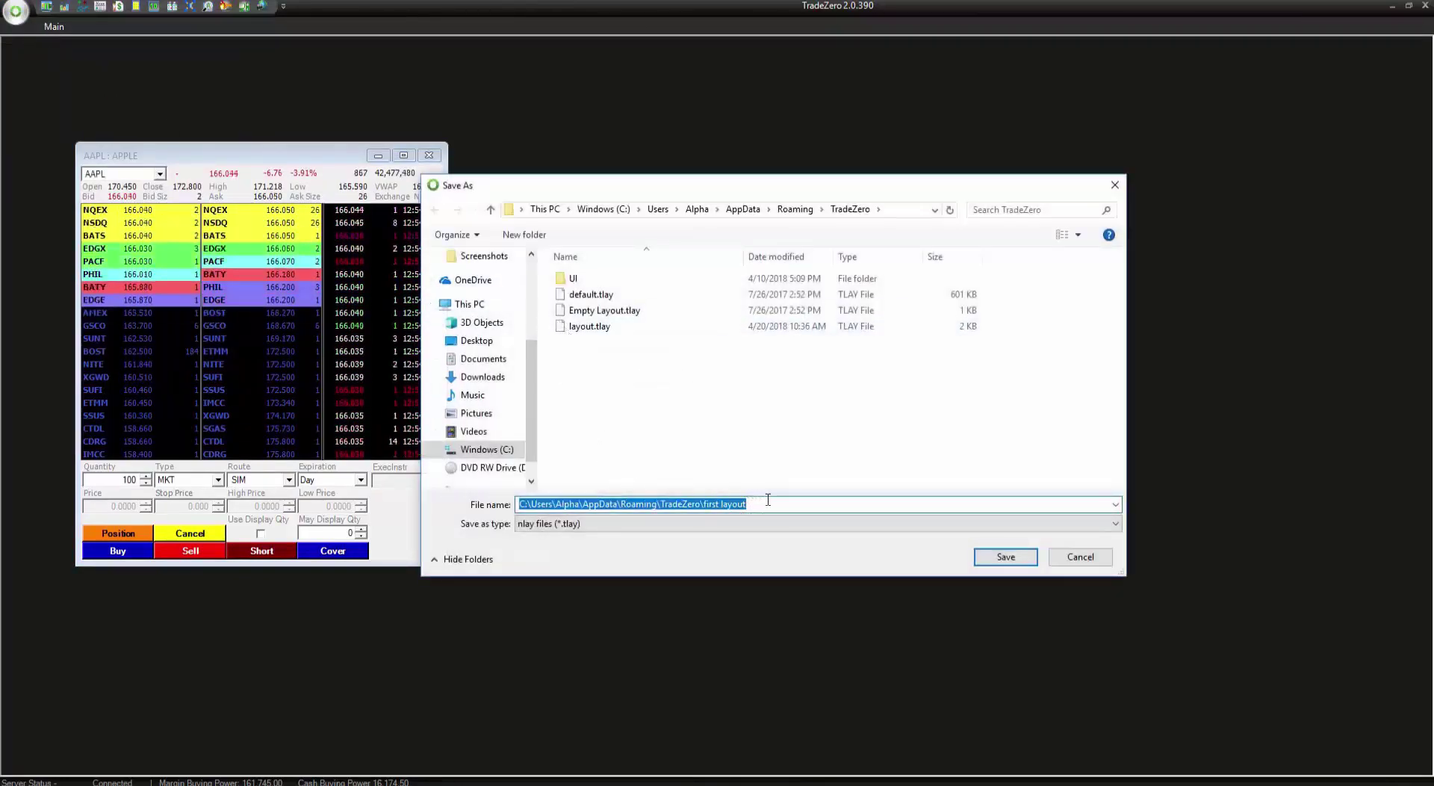
pyautogui.press('BackSpace')
pyautogui.write('fist l')
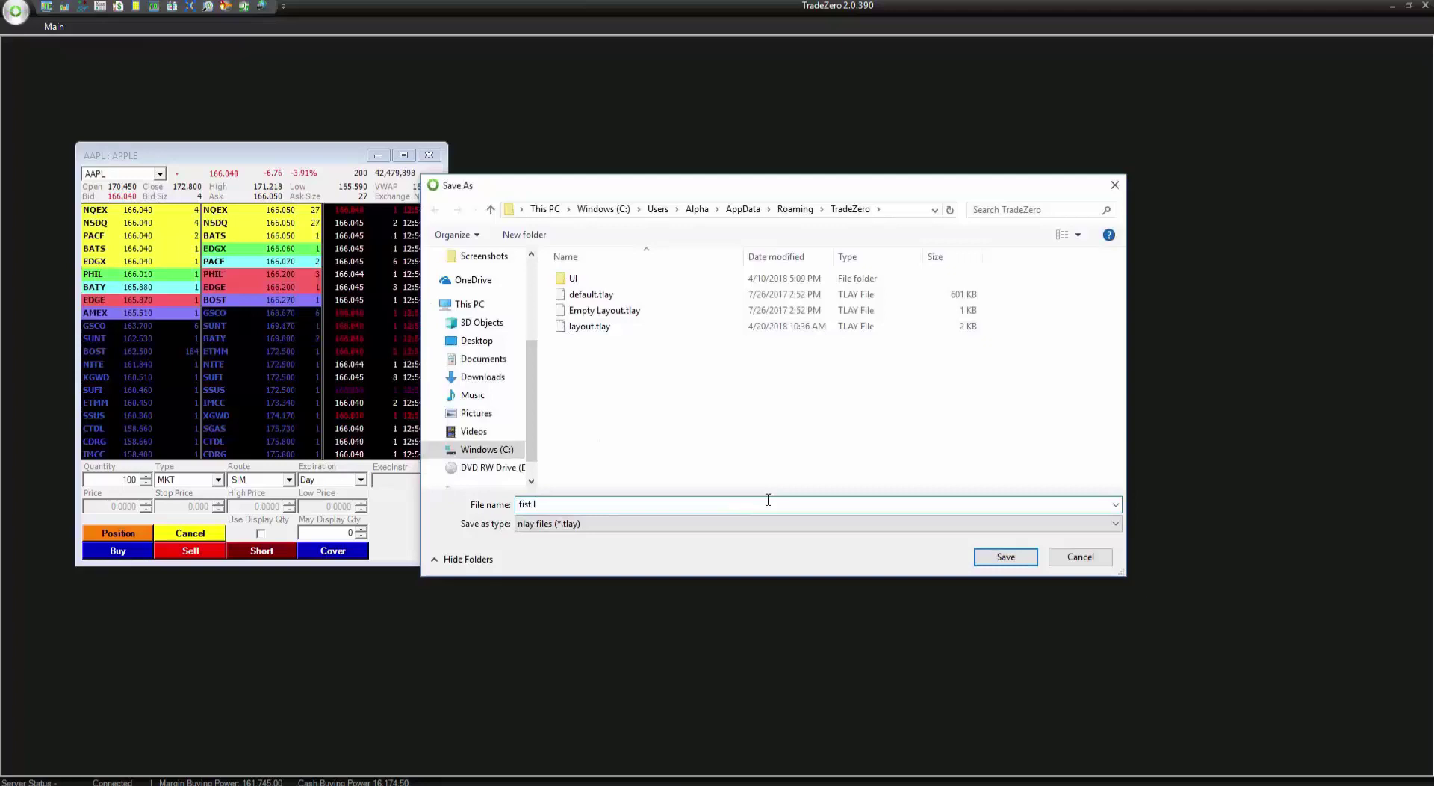
pyautogui.write('ayout')
pyautogui.press('Return')
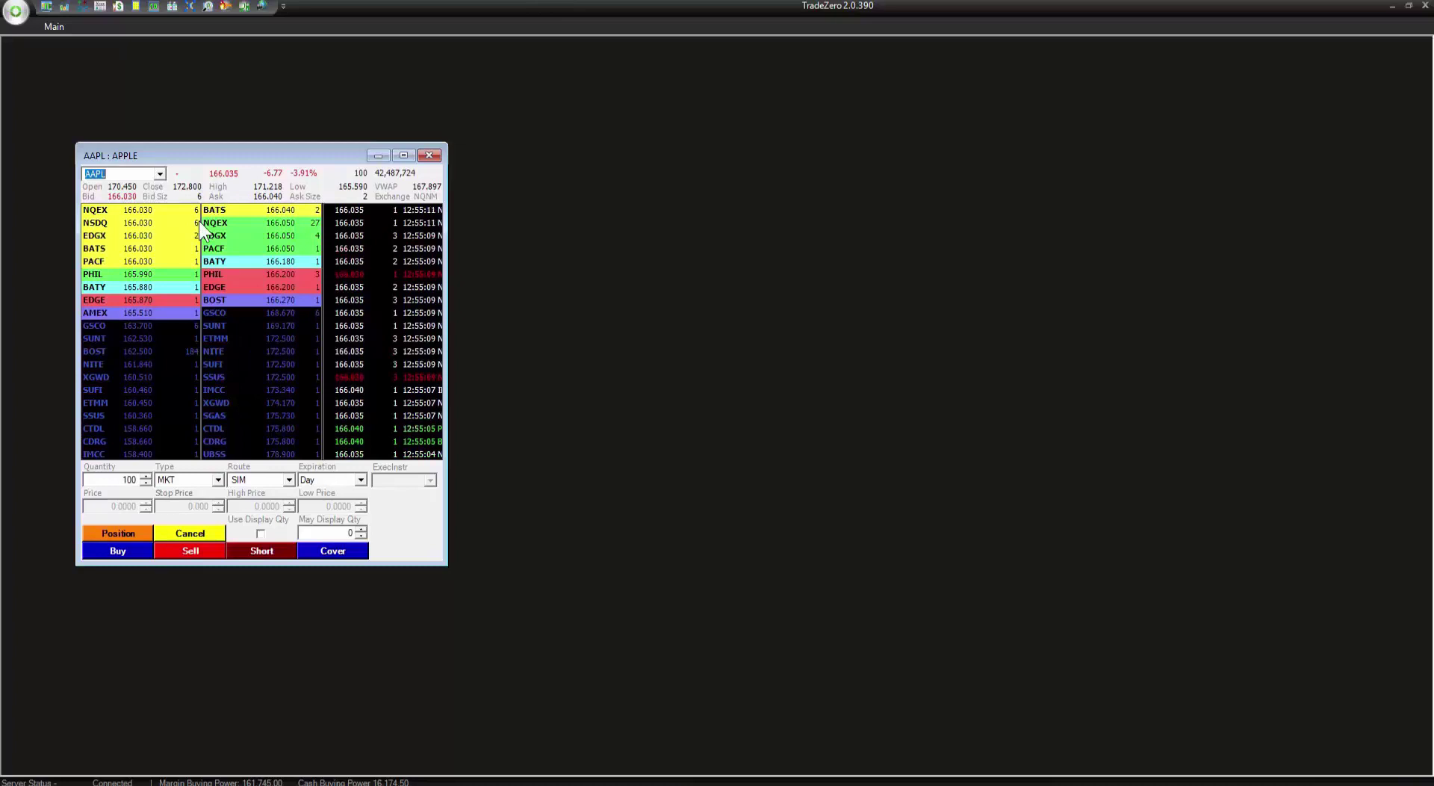
pyautogui.click(127, 172)
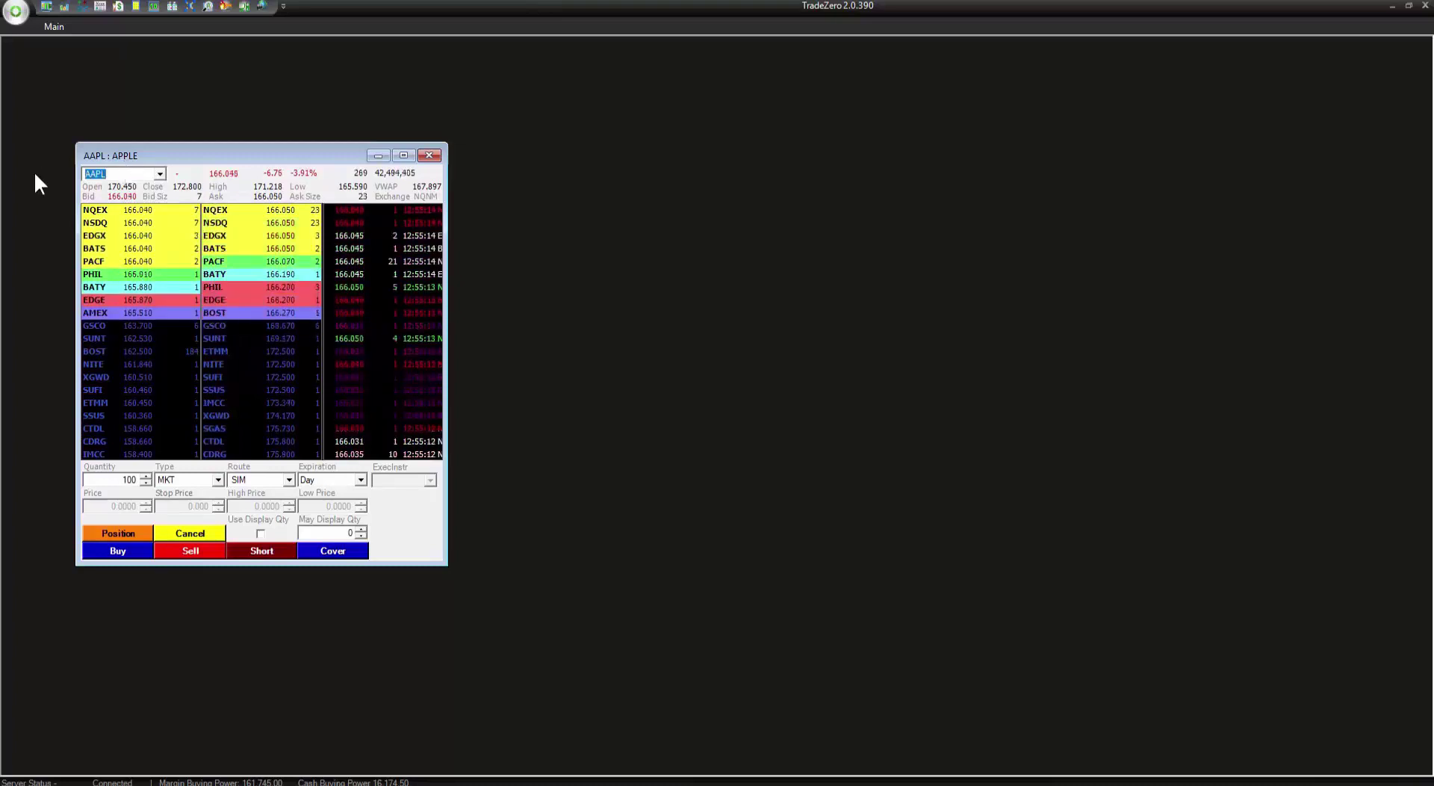
pyautogui.write('AMD')
pyautogui.press('Return')
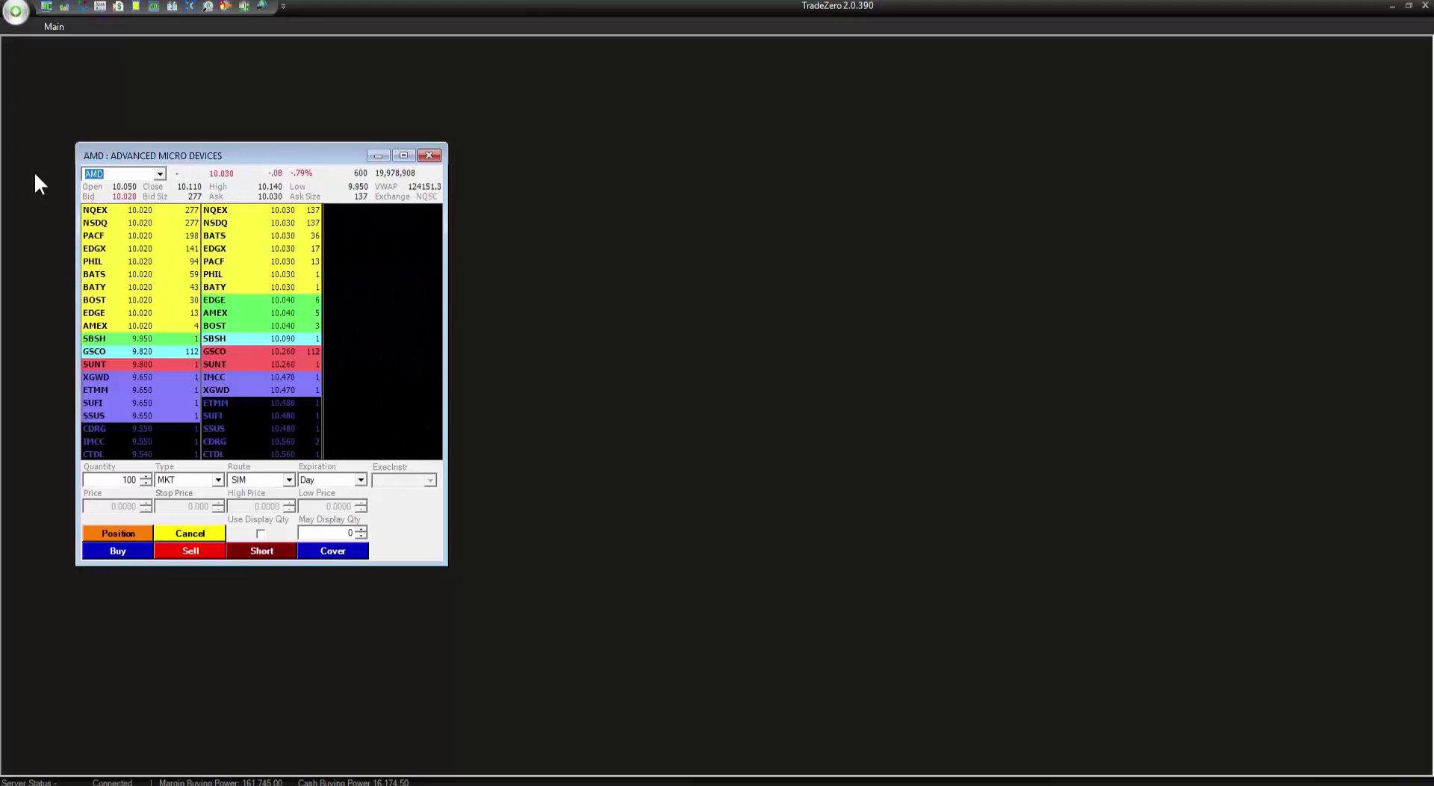
pyautogui.write('SIRI')
pyautogui.press('Return')
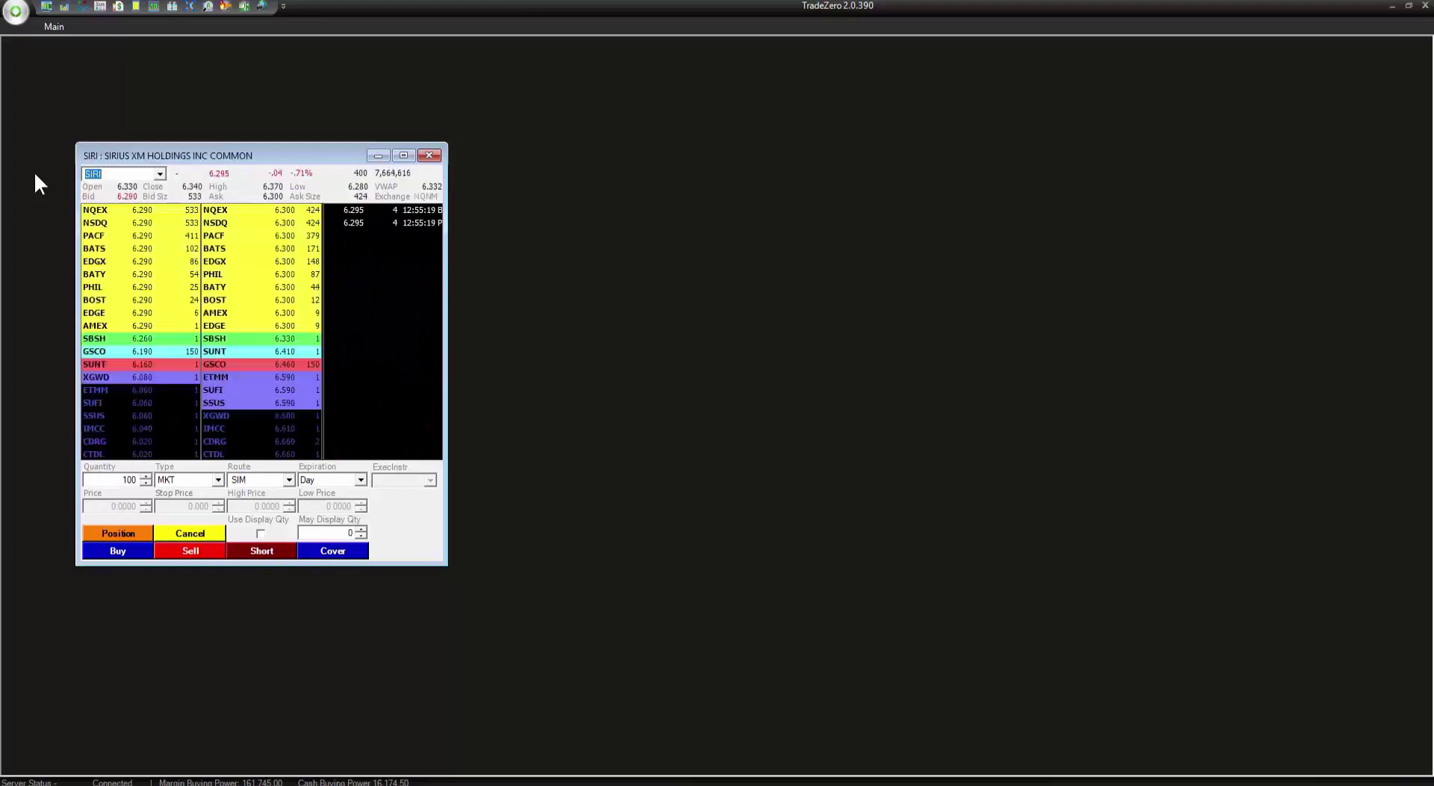
pyautogui.write('GE')
pyautogui.press('Return')
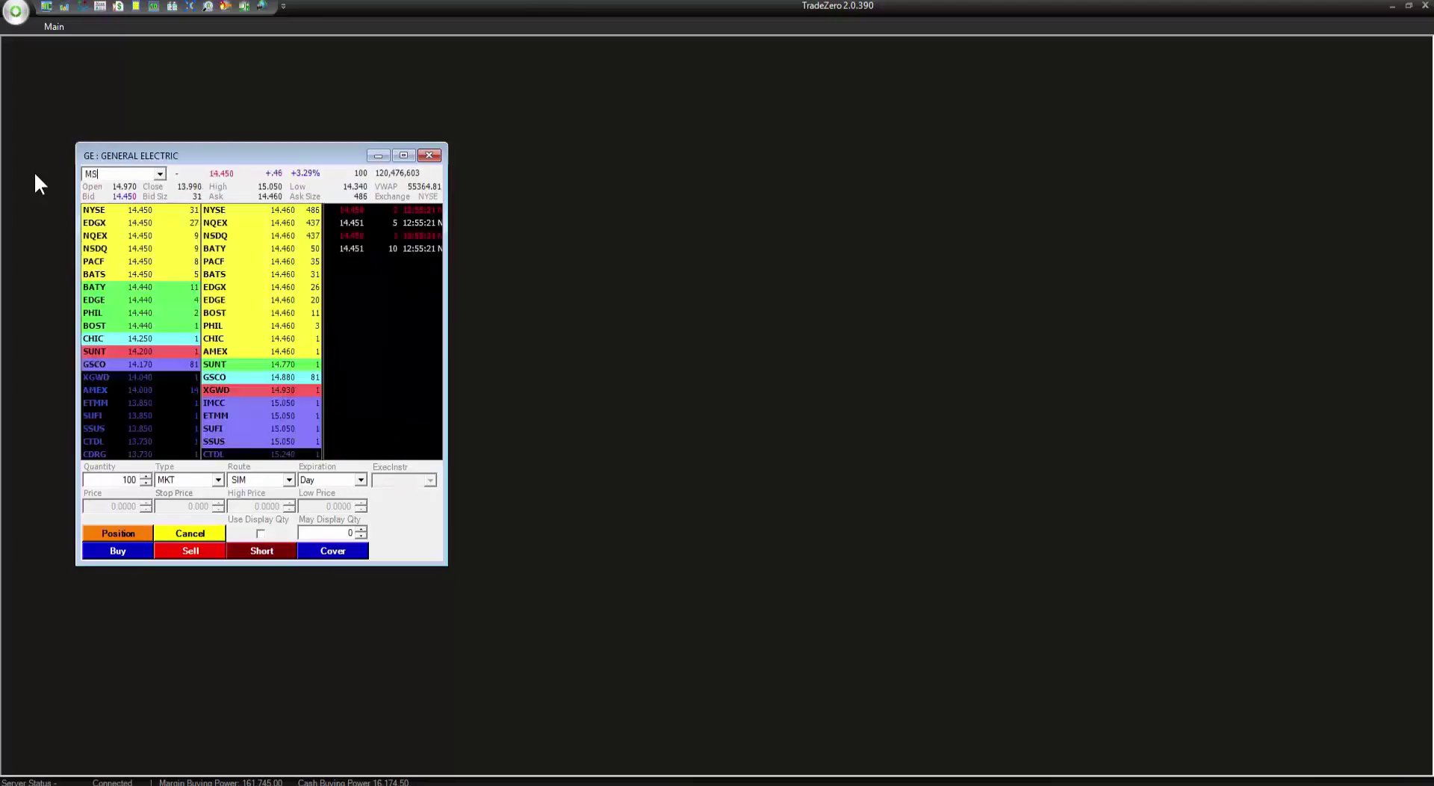
pyautogui.write('MSFT')
pyautogui.press('Return')
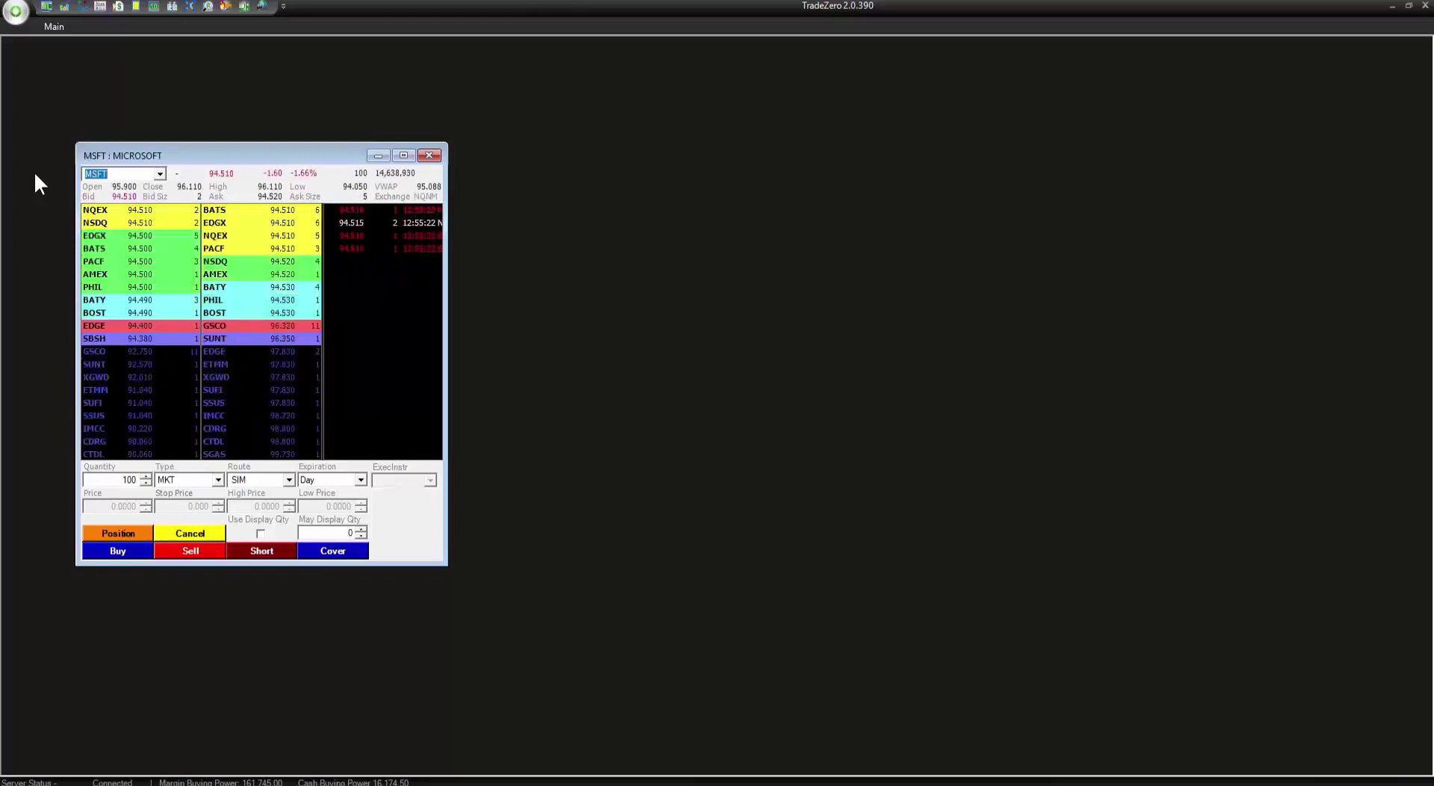
pyautogui.write('TWTR')
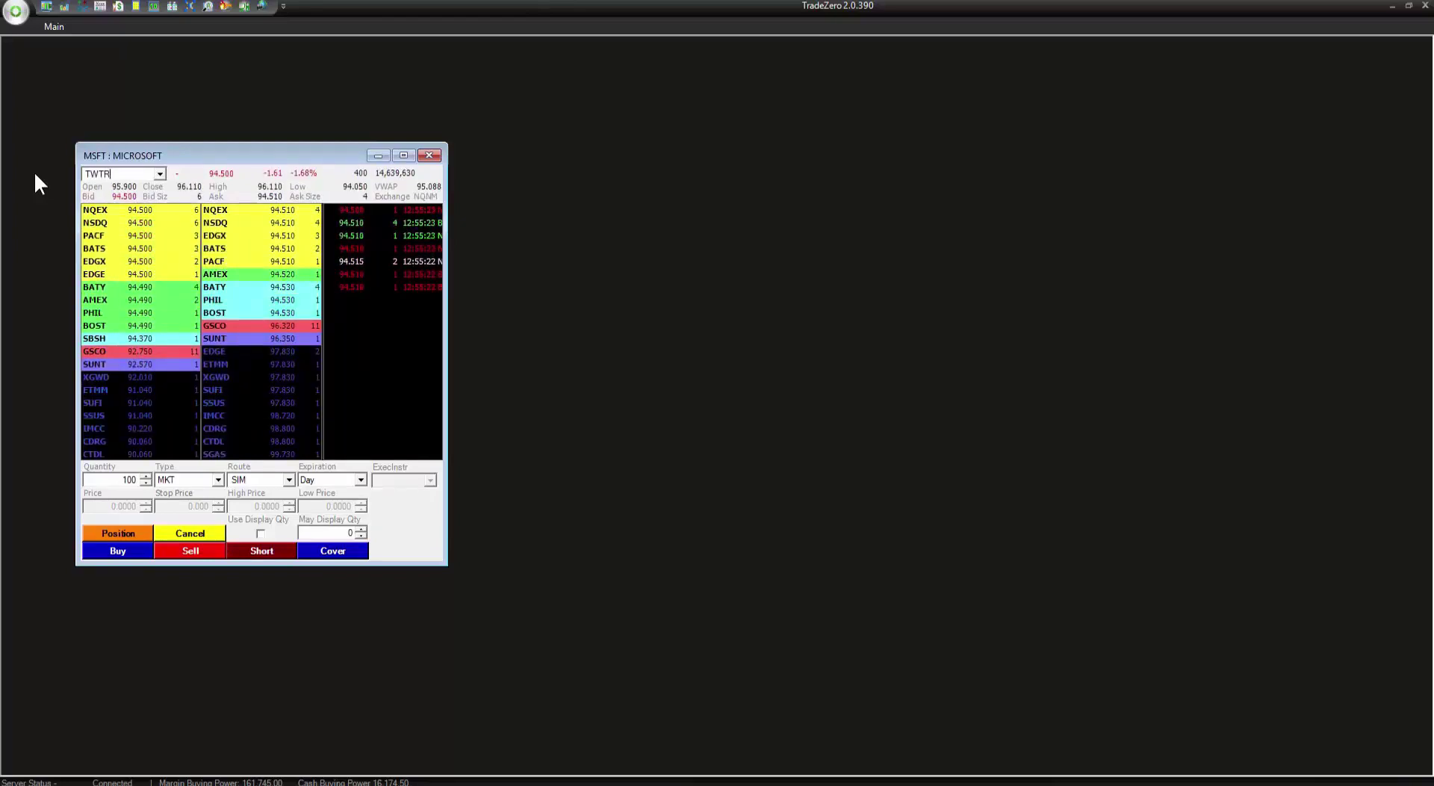
pyautogui.press('BackSpace')
pyautogui.write('JNPR')
pyautogui.press('Return')
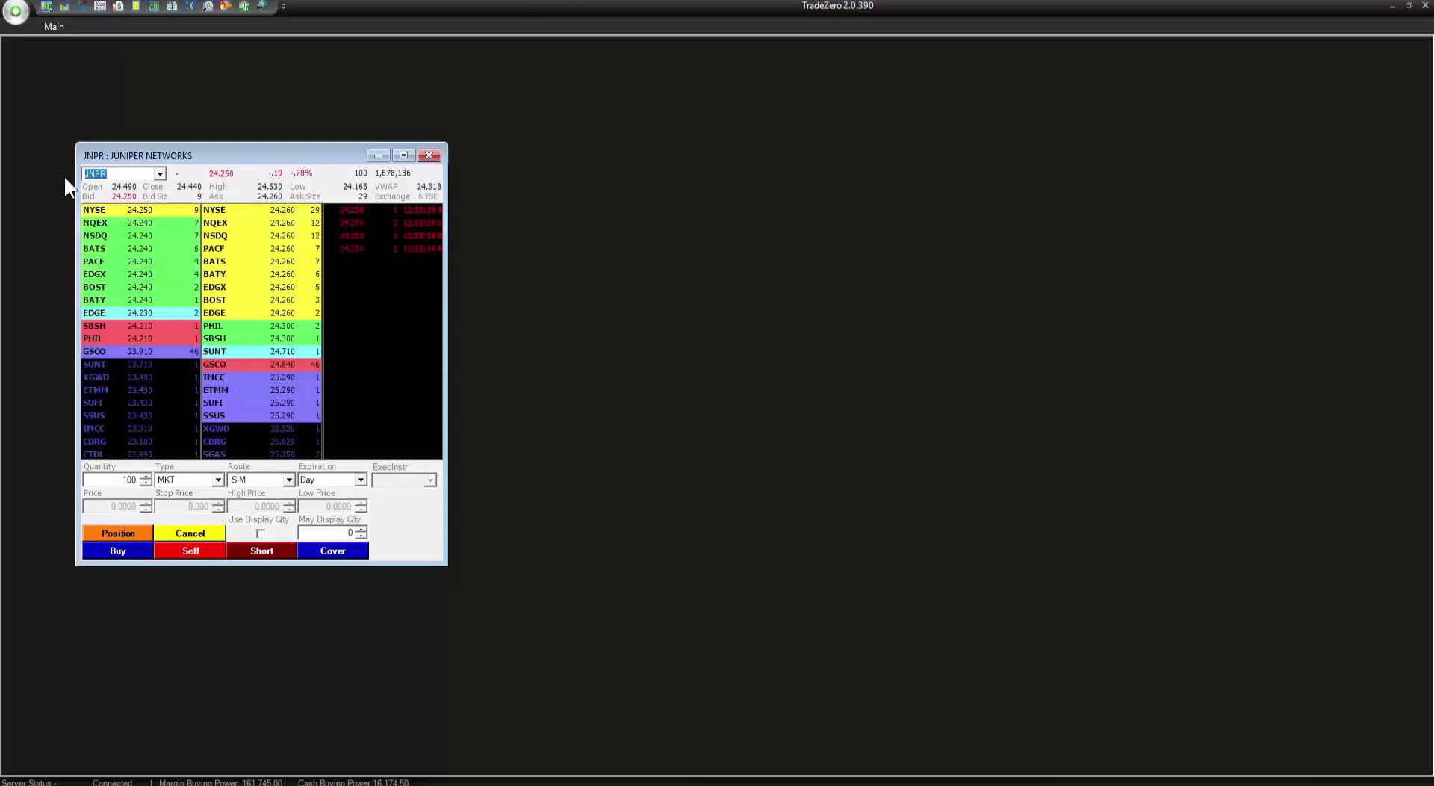
pyautogui.click(160, 174)
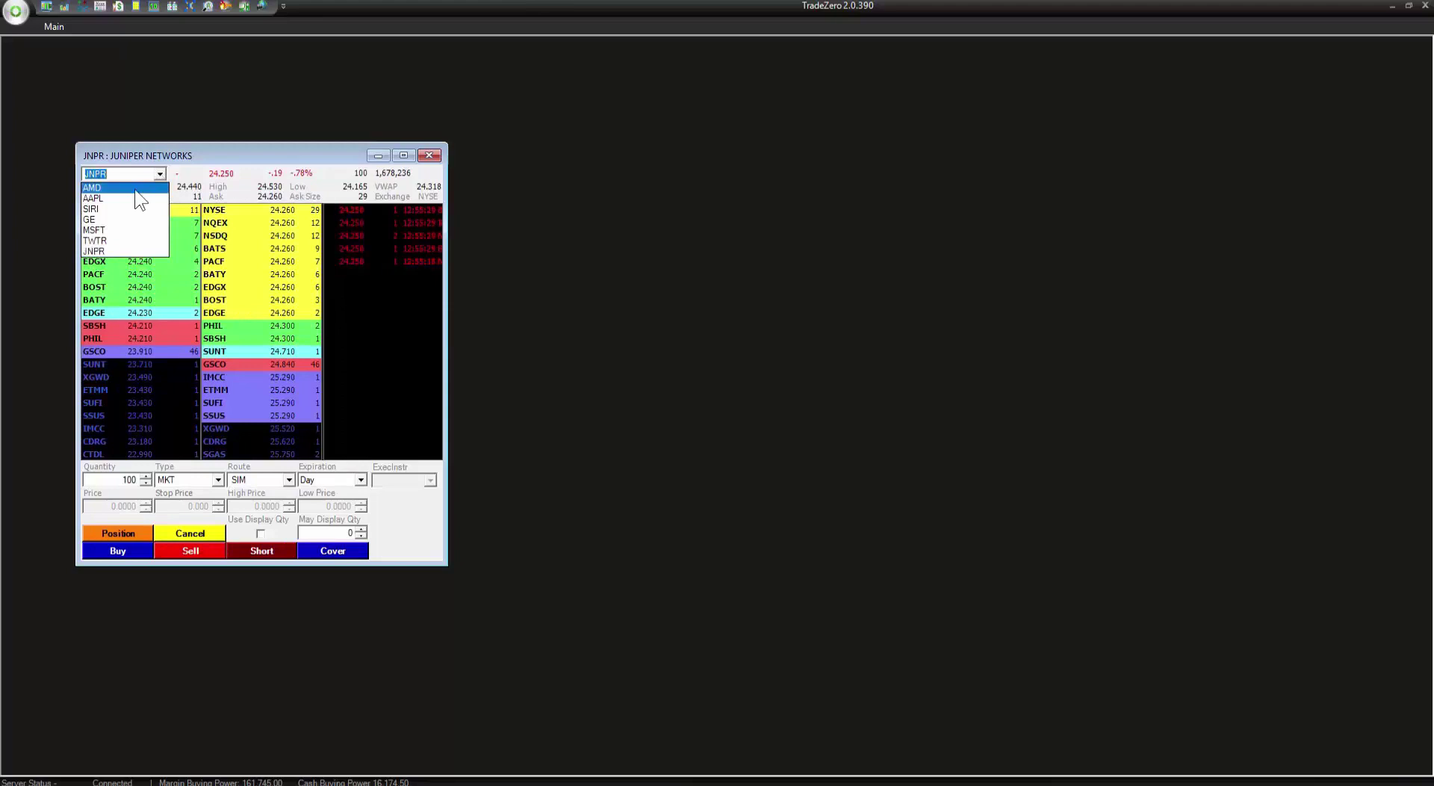
pyautogui.click(135, 188)
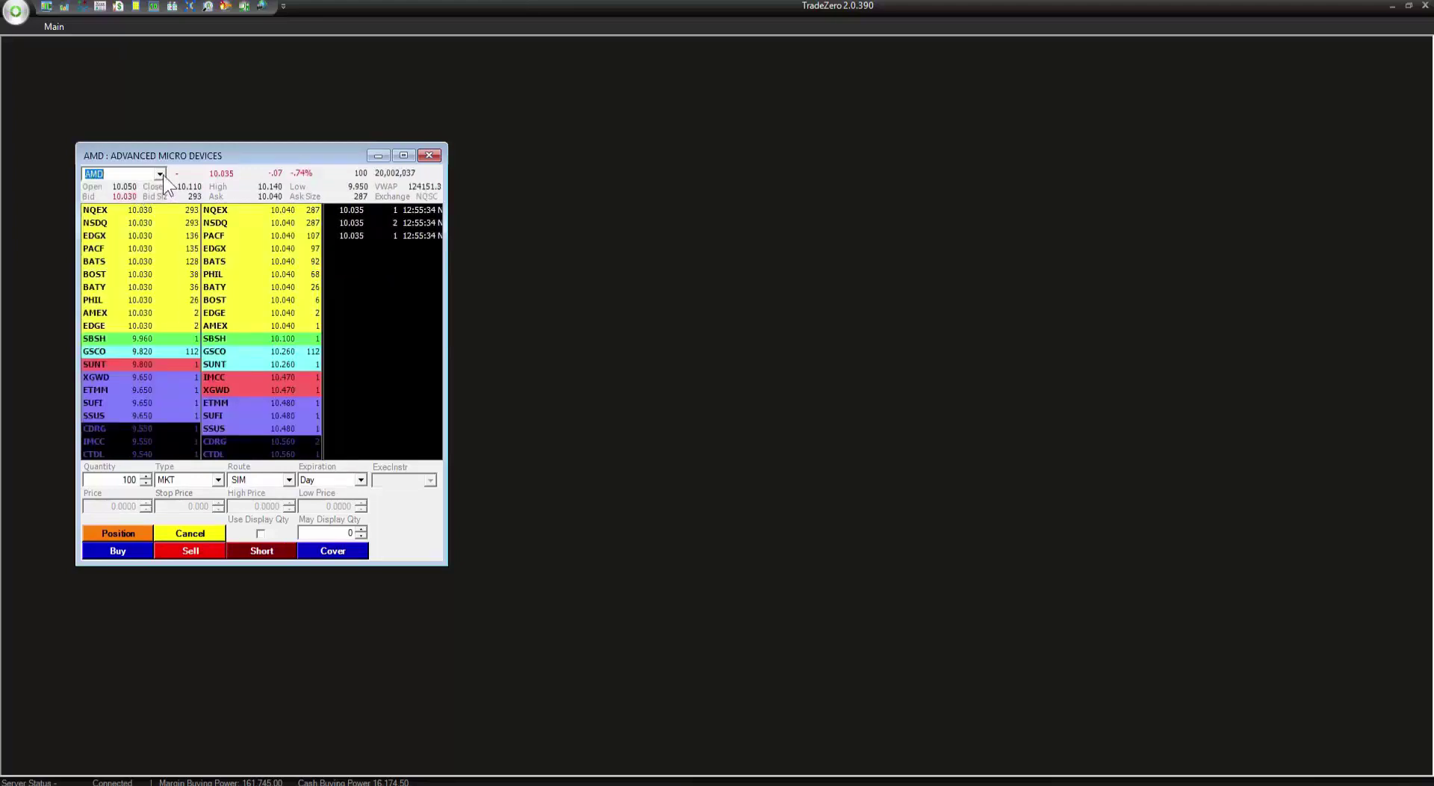
pyautogui.click(161, 175)
pyautogui.click(143, 217)
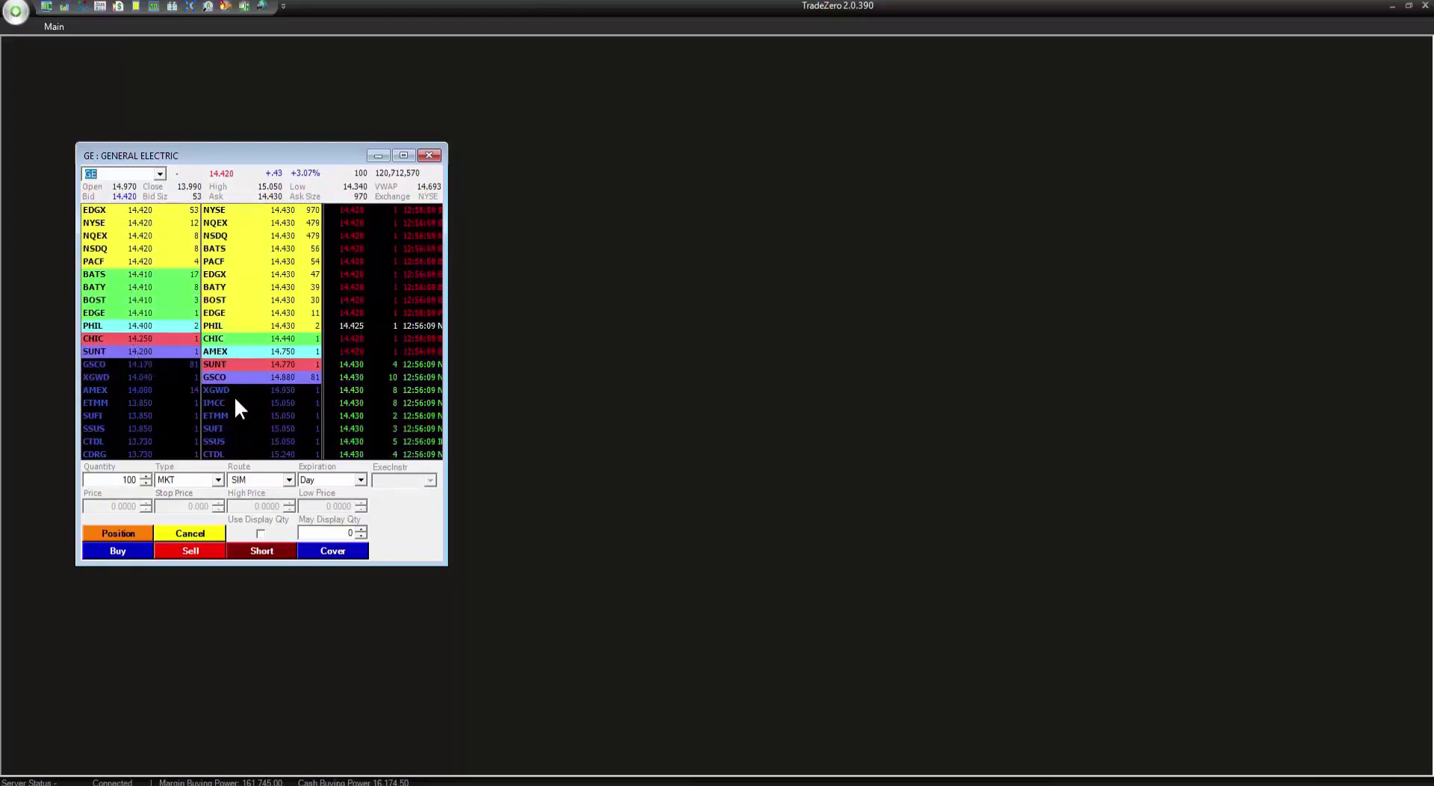
# Drag the GE Level 2 window slightly up and to the left.
pyautogui.moveTo(262, 155); pyautogui.dragTo(253, 119)
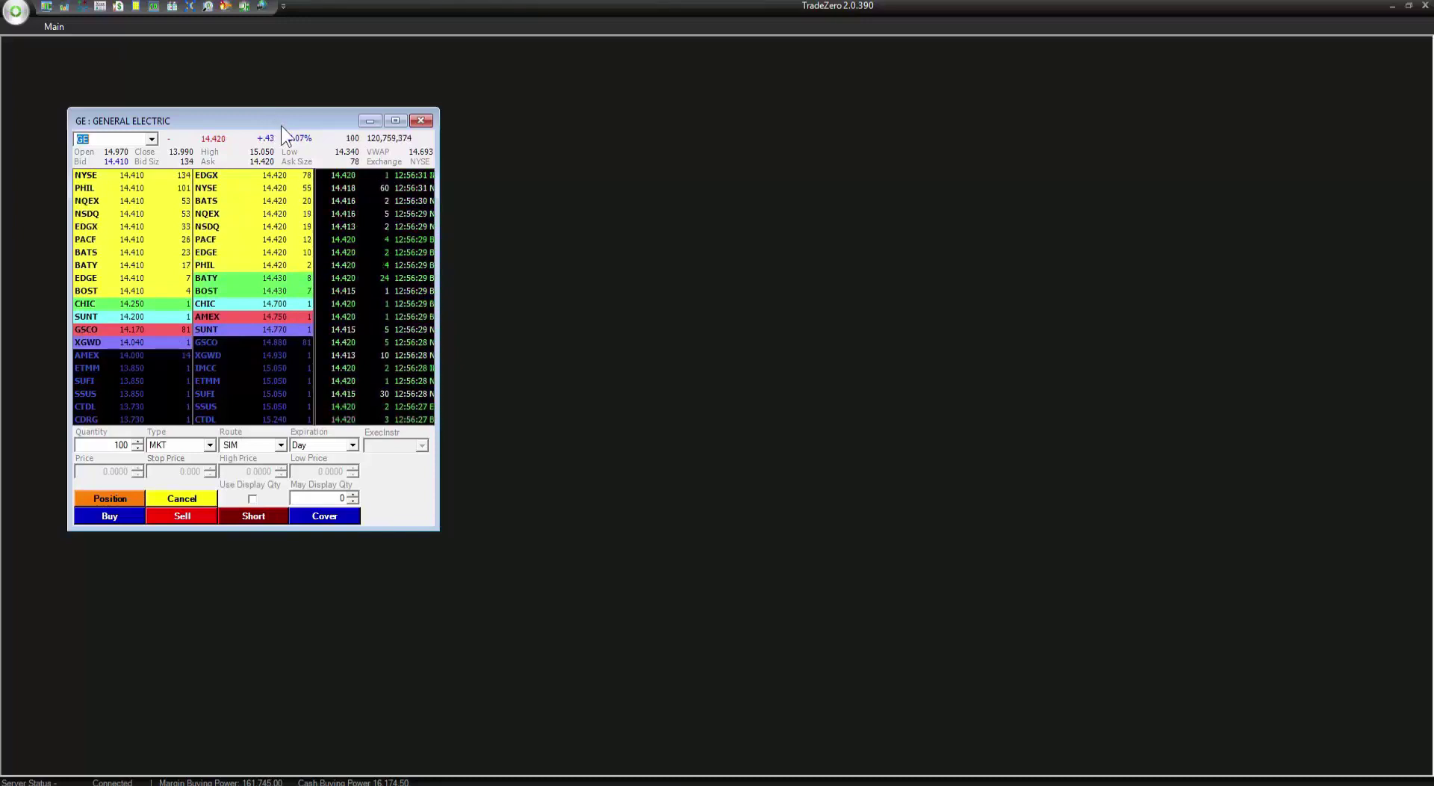
# Turn off 'Display trade timestamp' in the Level II display preferences and apply.
pyautogui.rightClick(255, 270)
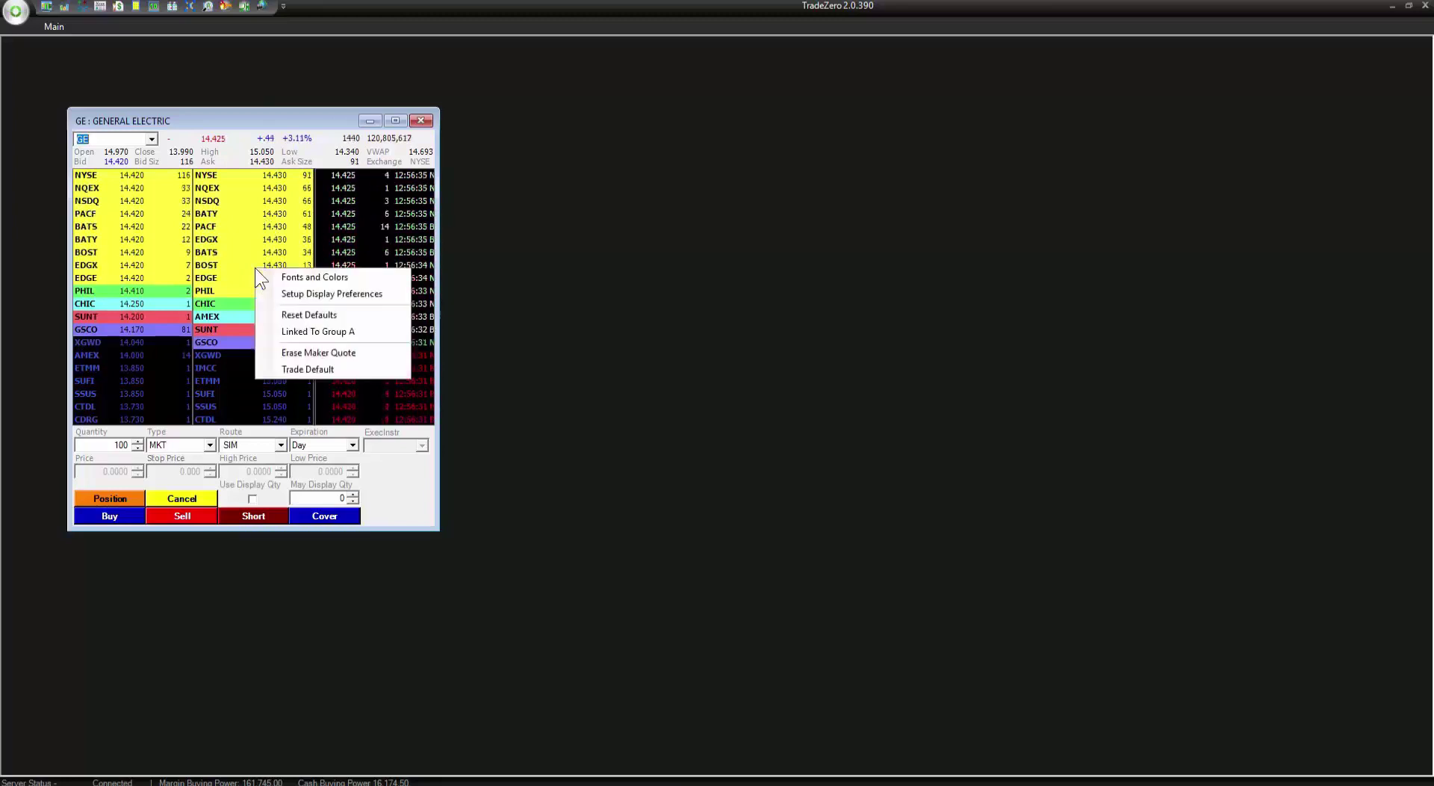
pyautogui.click(299, 294)
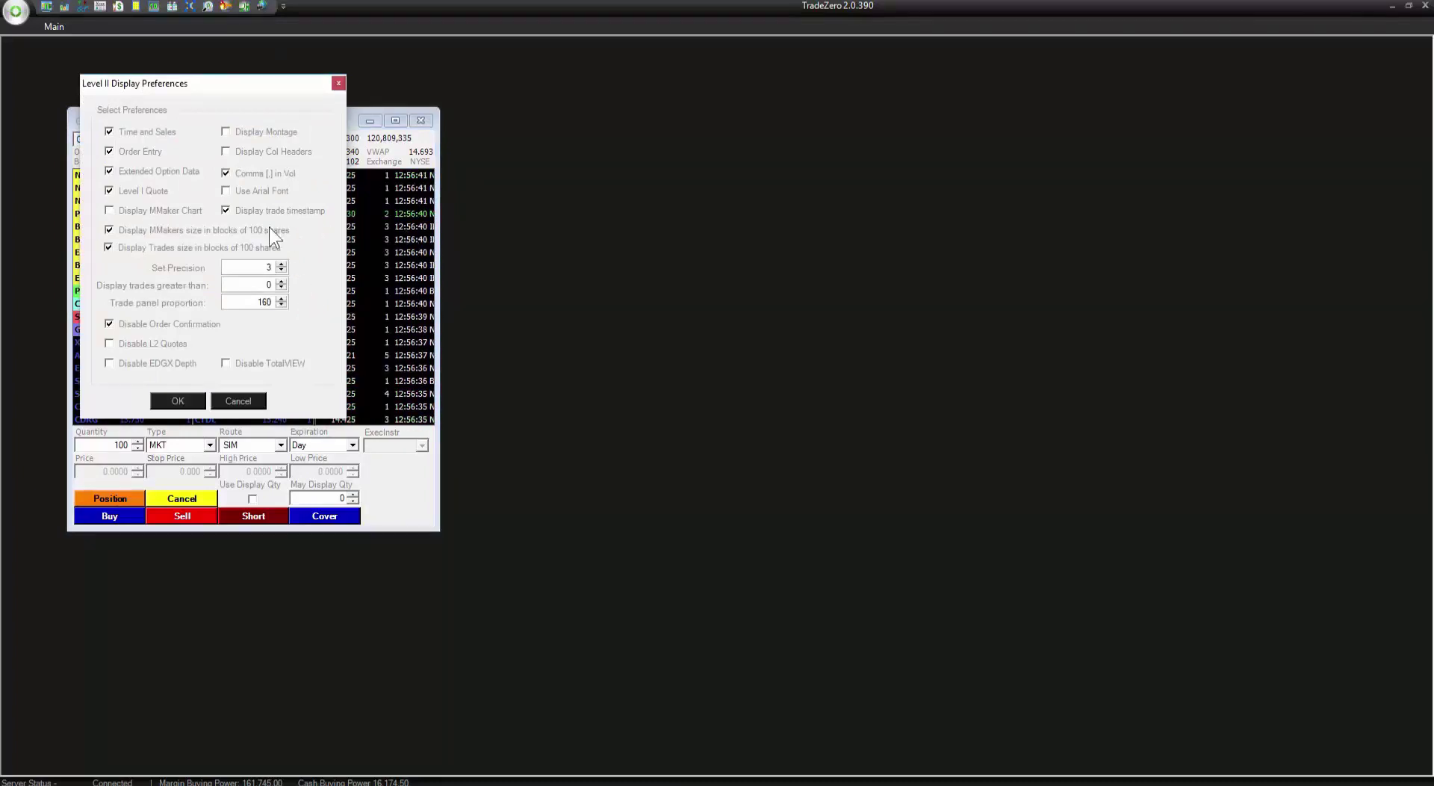
pyautogui.click(228, 209)
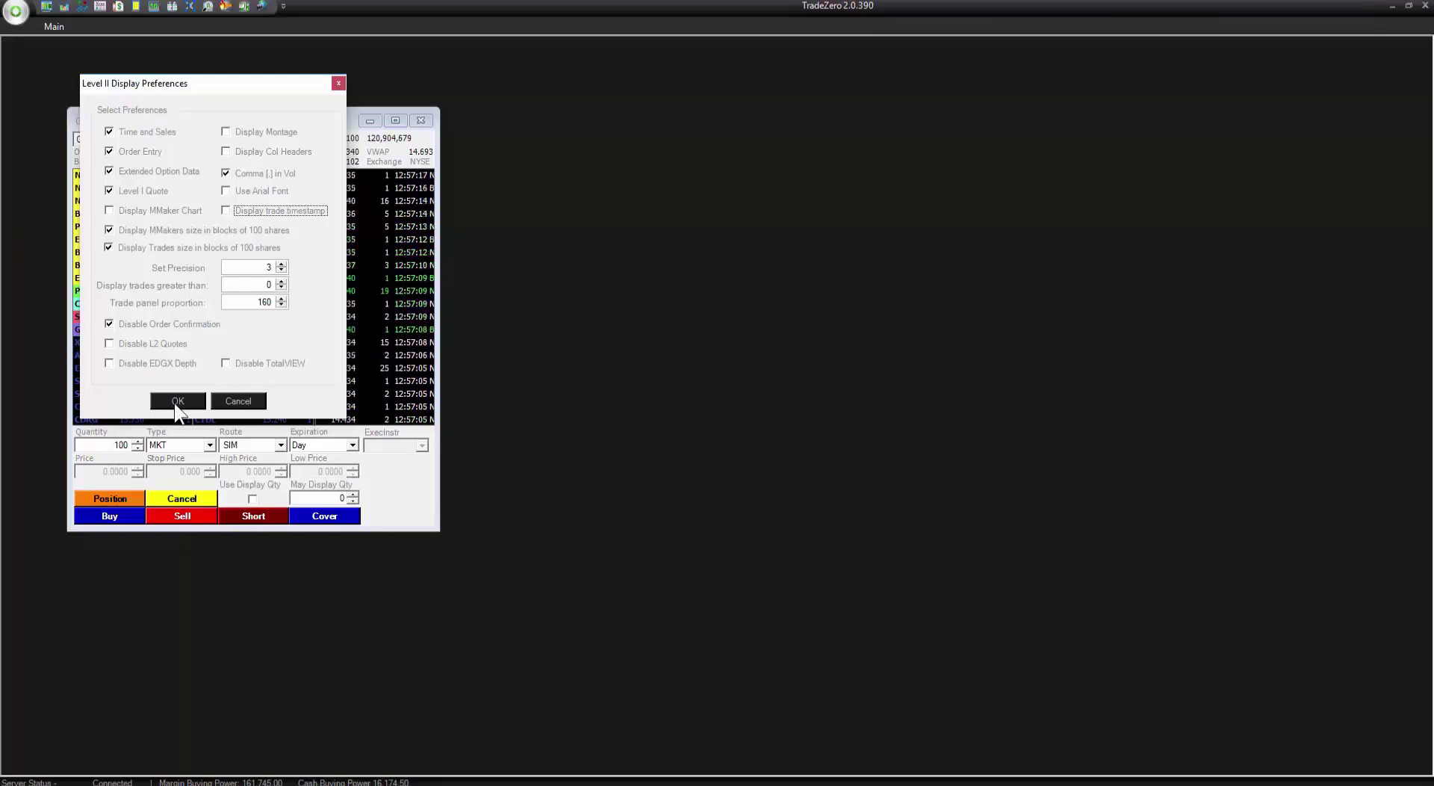
pyautogui.click(175, 404)
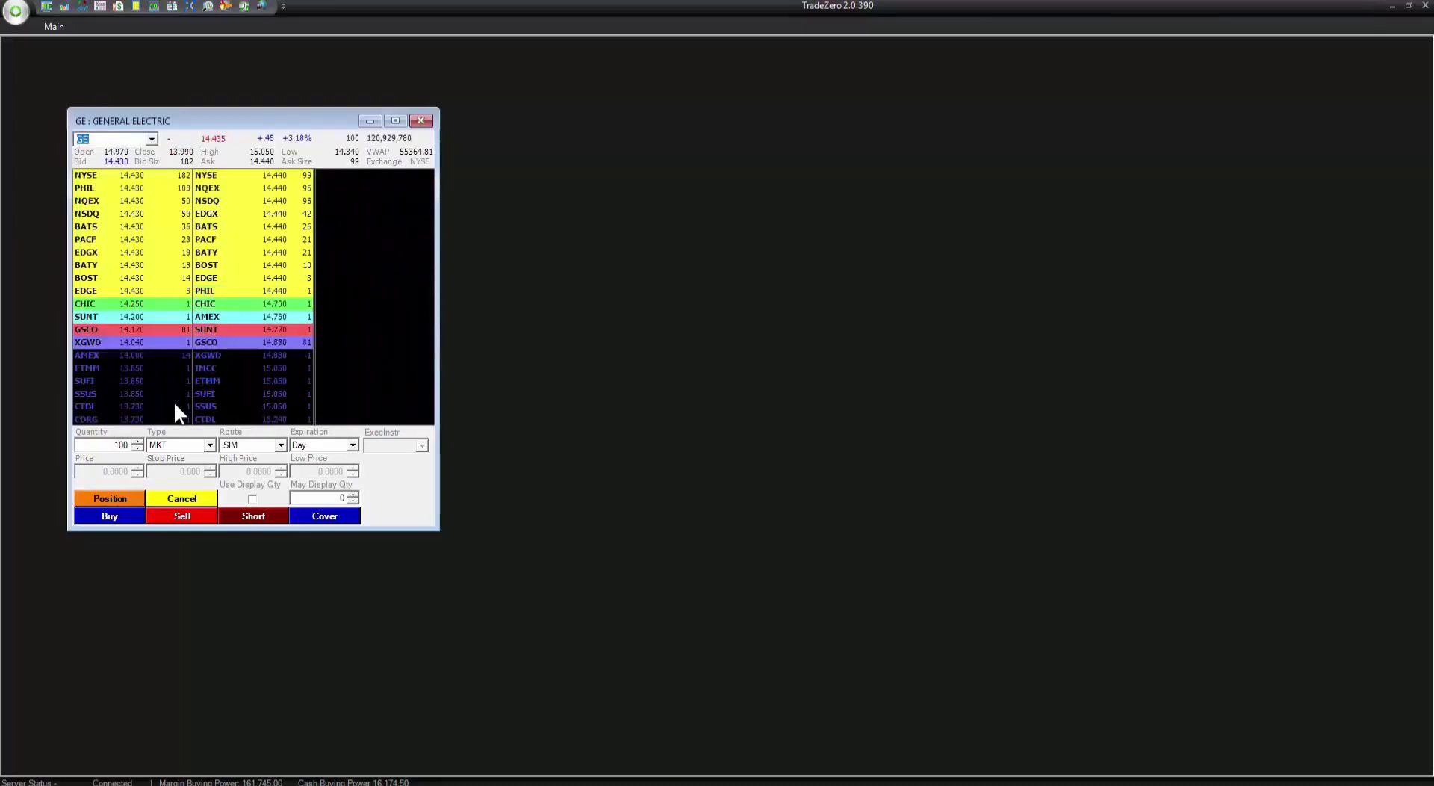
# Pick AMD from the Level 2 recent-symbols dropdown.
pyautogui.click(152, 139)
pyautogui.click(127, 152)
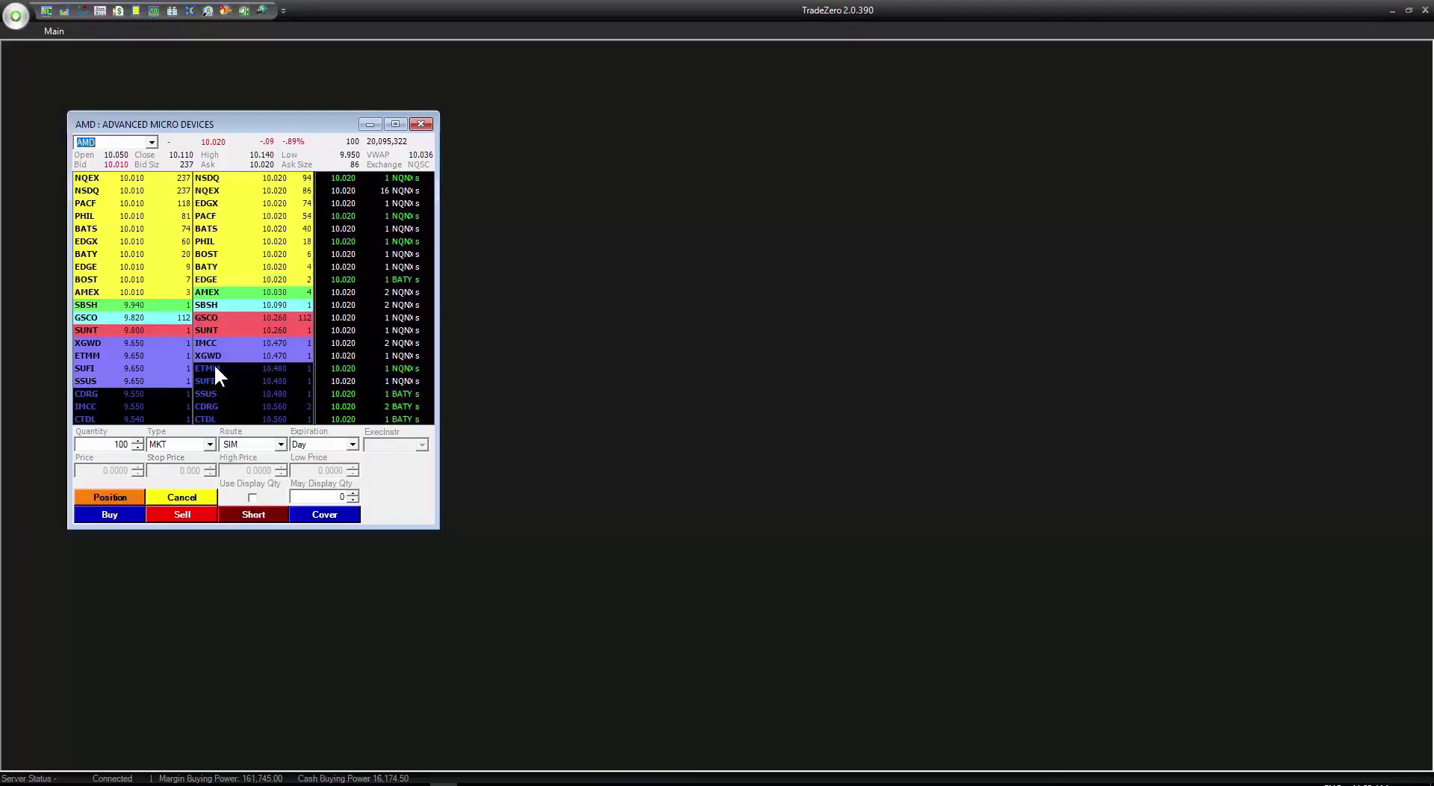
# Try 10.0100 and 9.6500 limit prices from AMD bid rows, then set the order type to MKT.
pyautogui.click(147, 203)
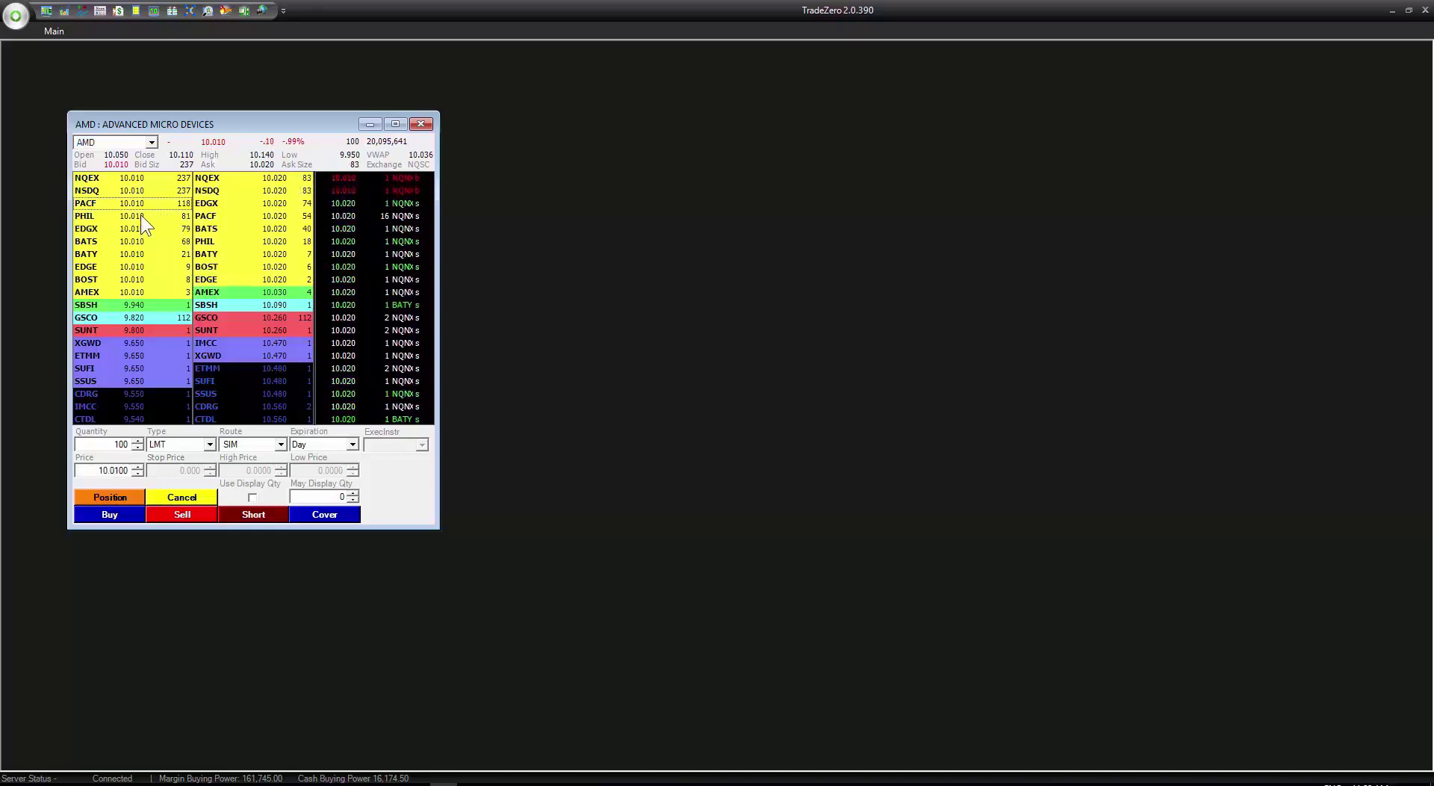
pyautogui.click(140, 214)
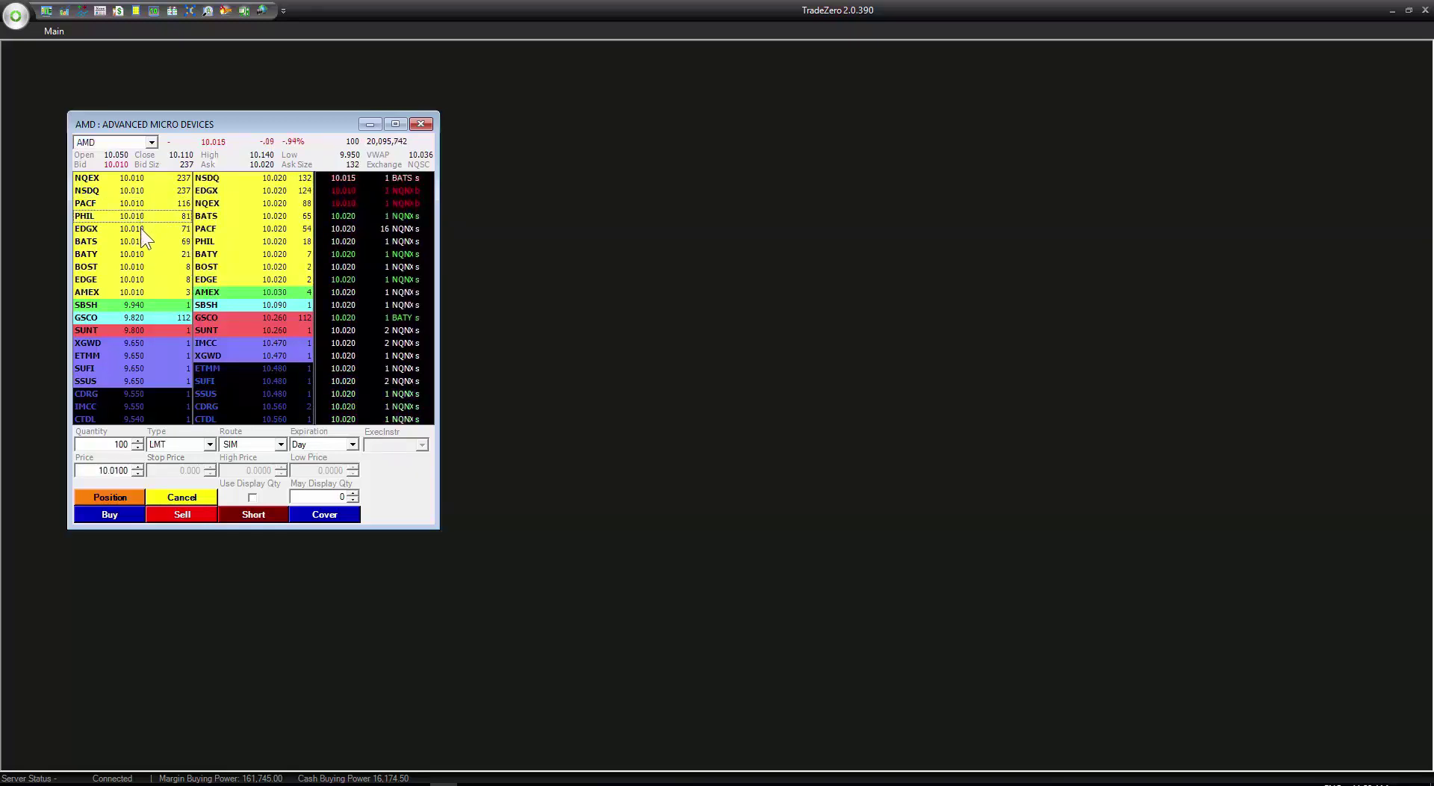
pyautogui.click(140, 228)
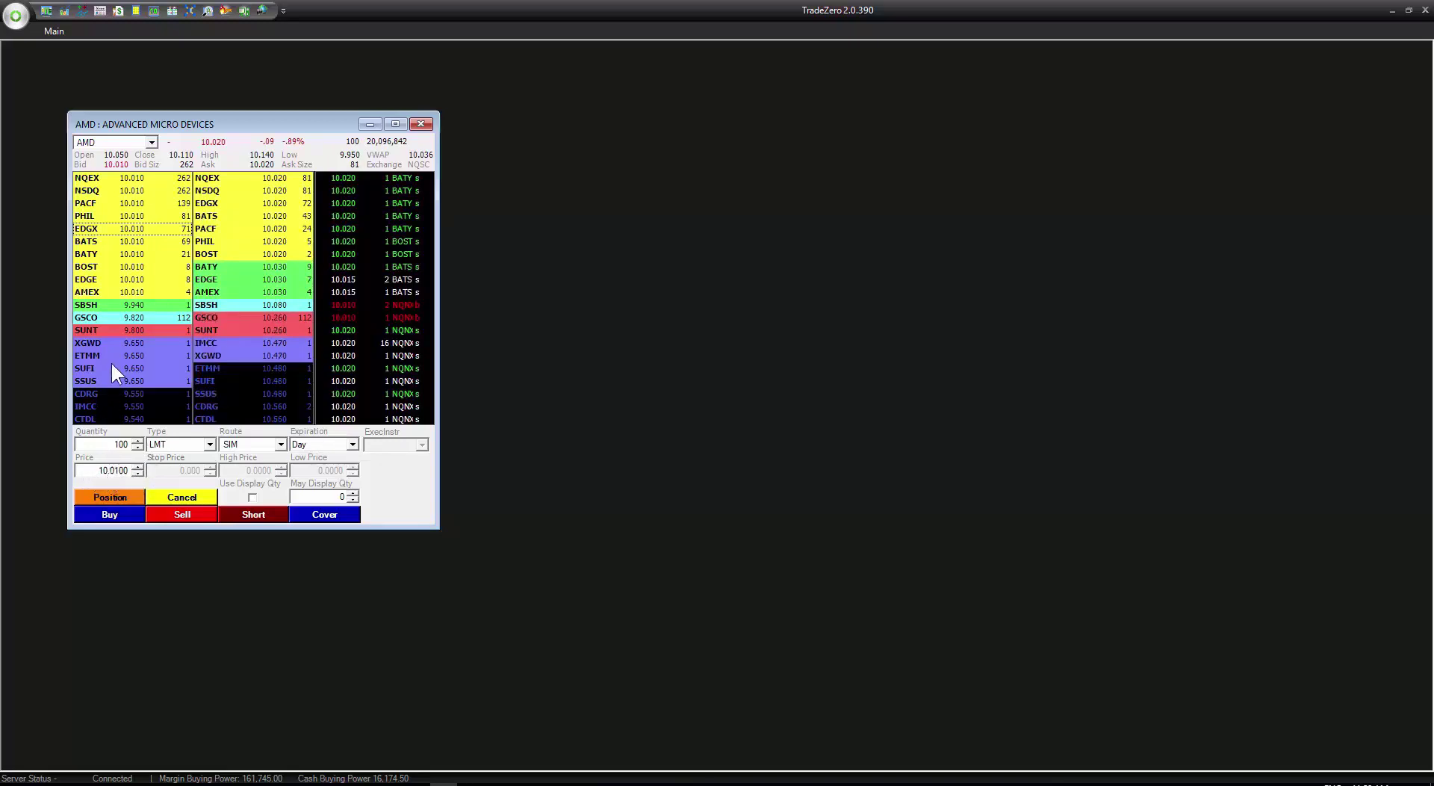
pyautogui.click(134, 369)
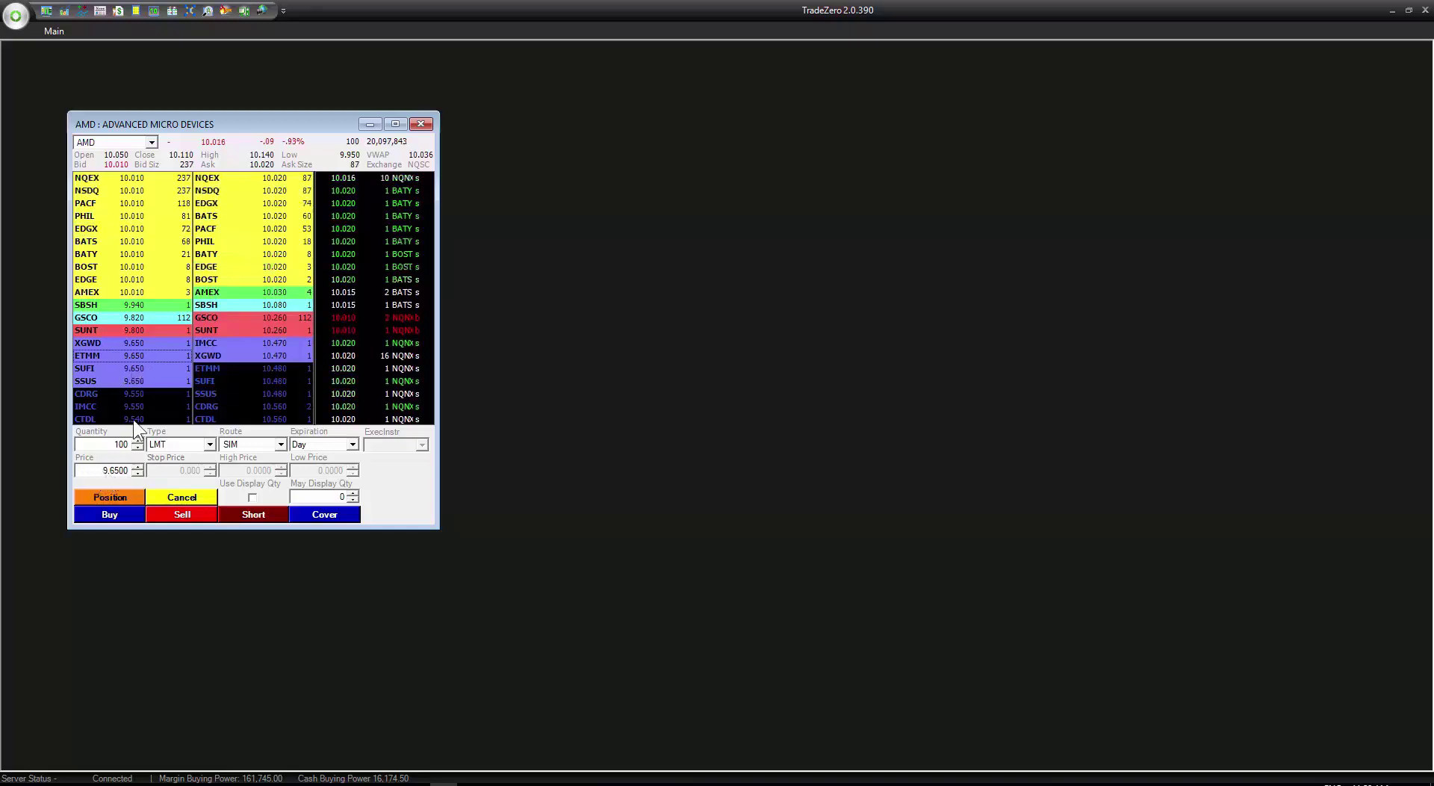
pyautogui.click(134, 281)
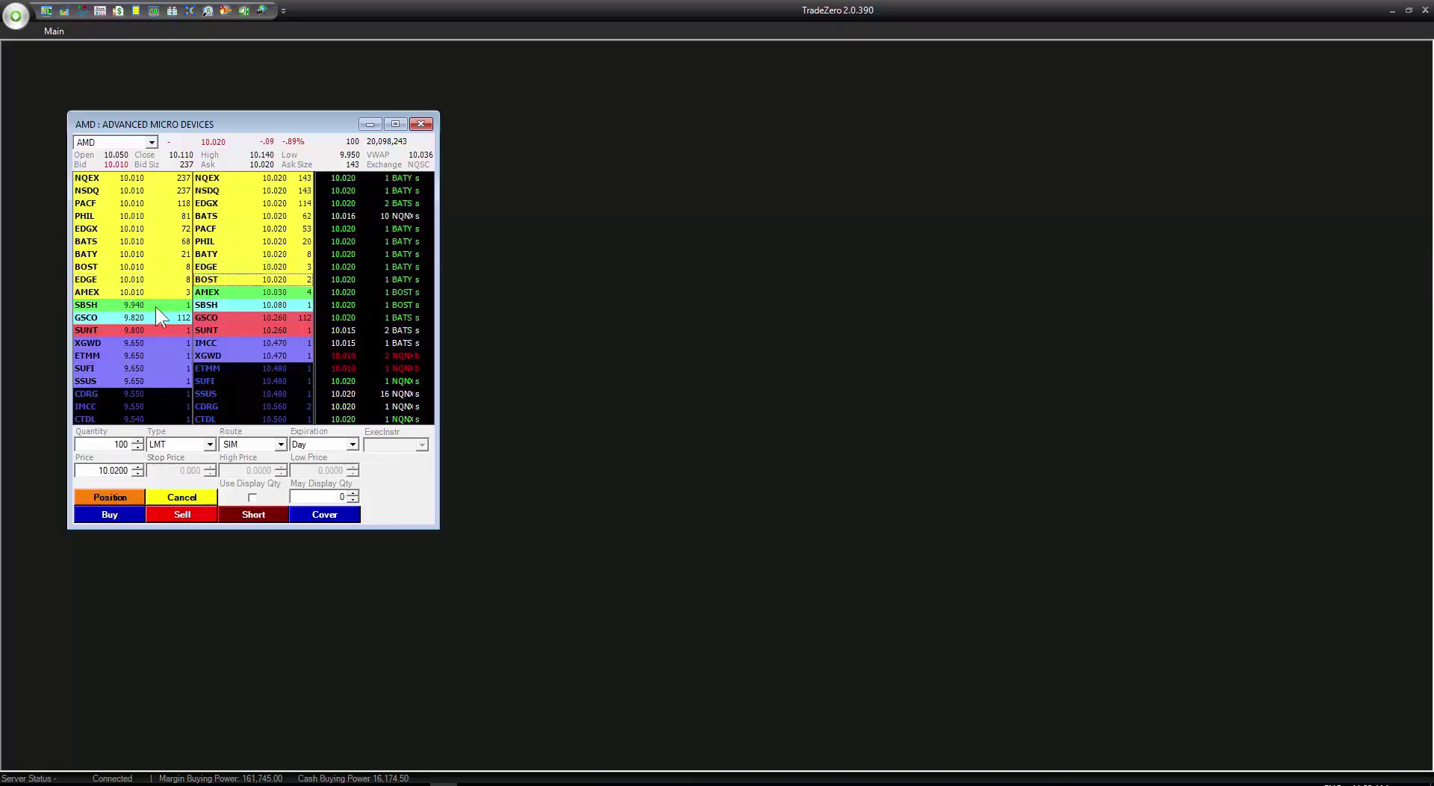
pyautogui.click(124, 293)
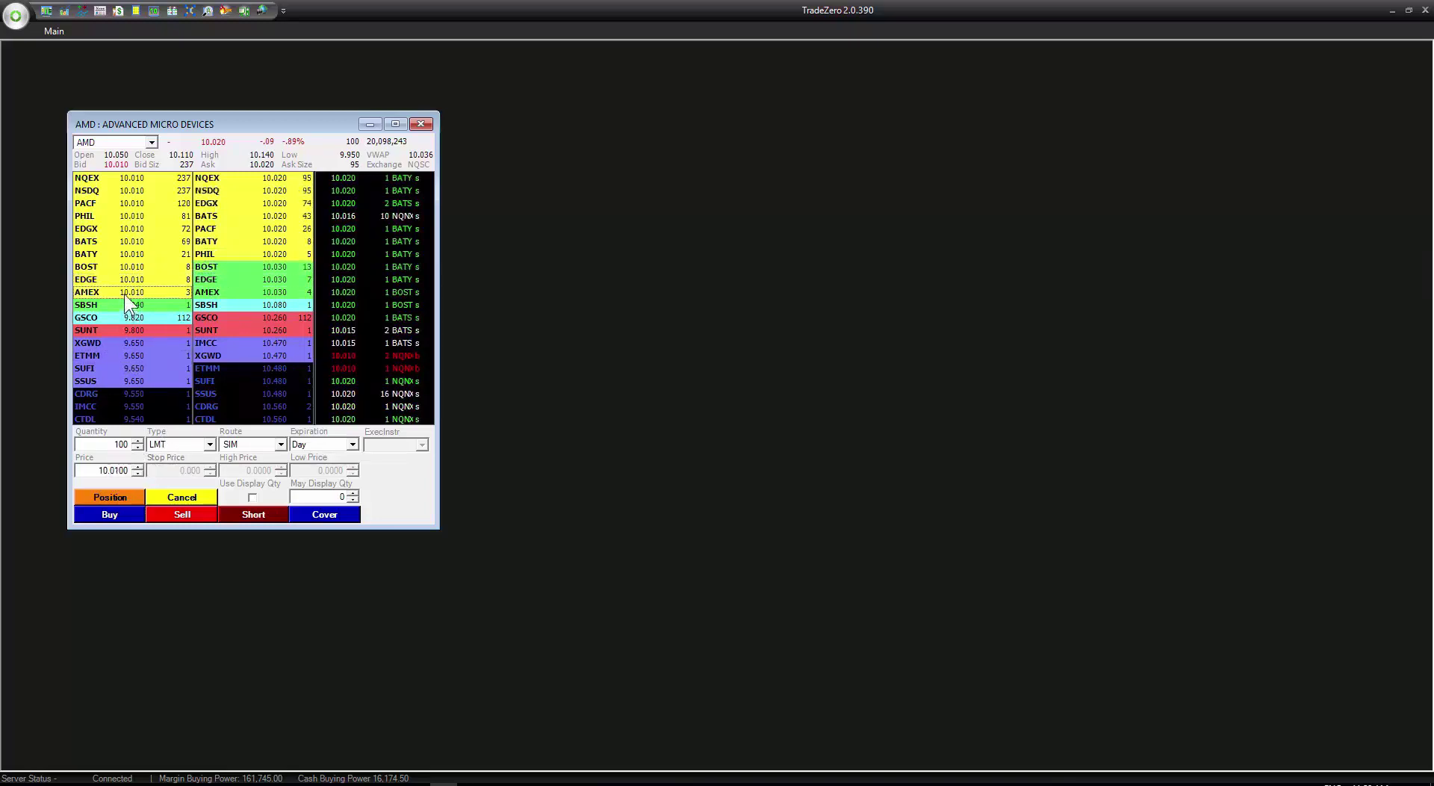
pyautogui.click(211, 443)
pyautogui.click(191, 459)
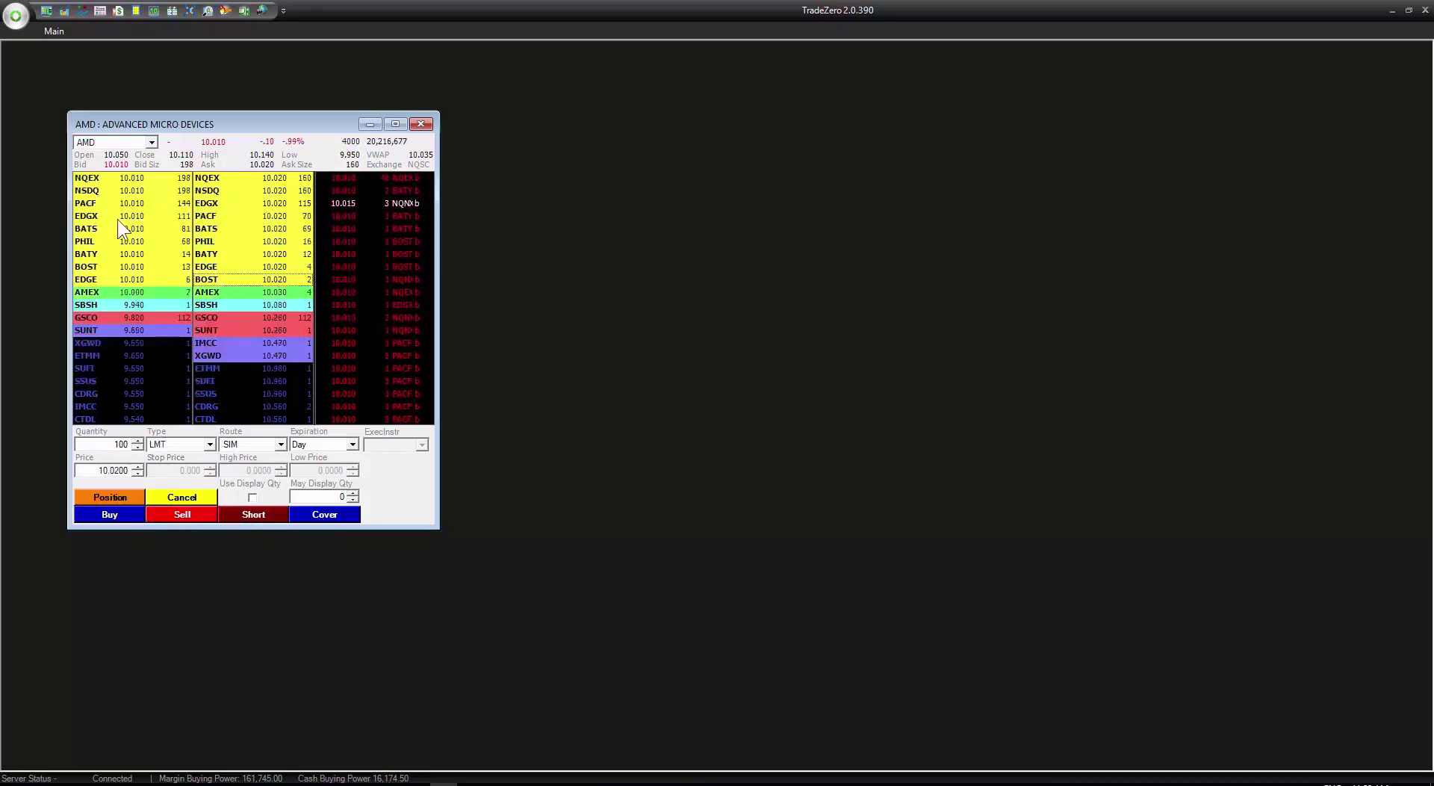
# Click a 10.020 quote row so the AMD order becomes LMT at 10.0200.
pyautogui.click(114, 179)
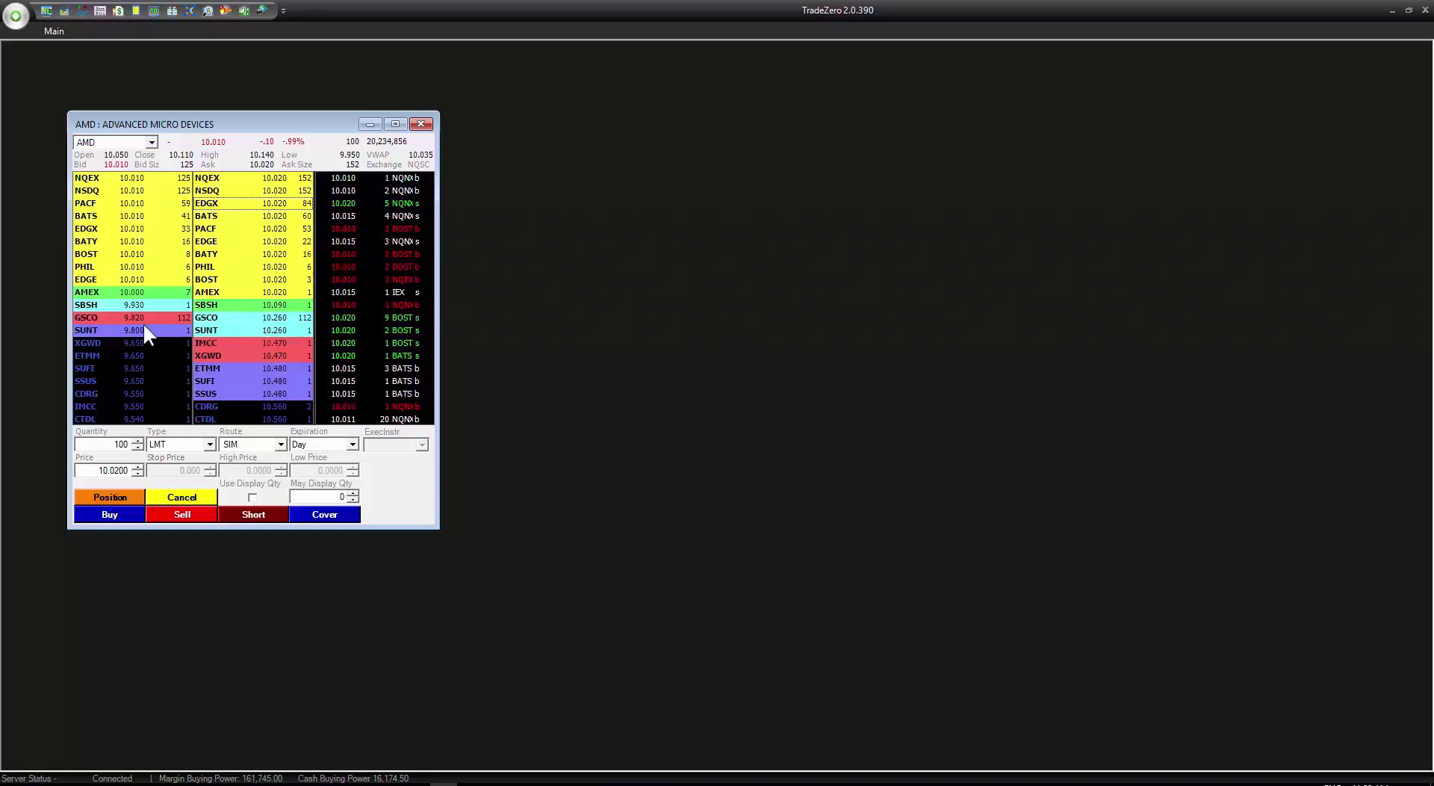
# Drag the AMD Level 2 window a little to the left.
pyautogui.moveTo(246, 120); pyautogui.dragTo(223, 120)
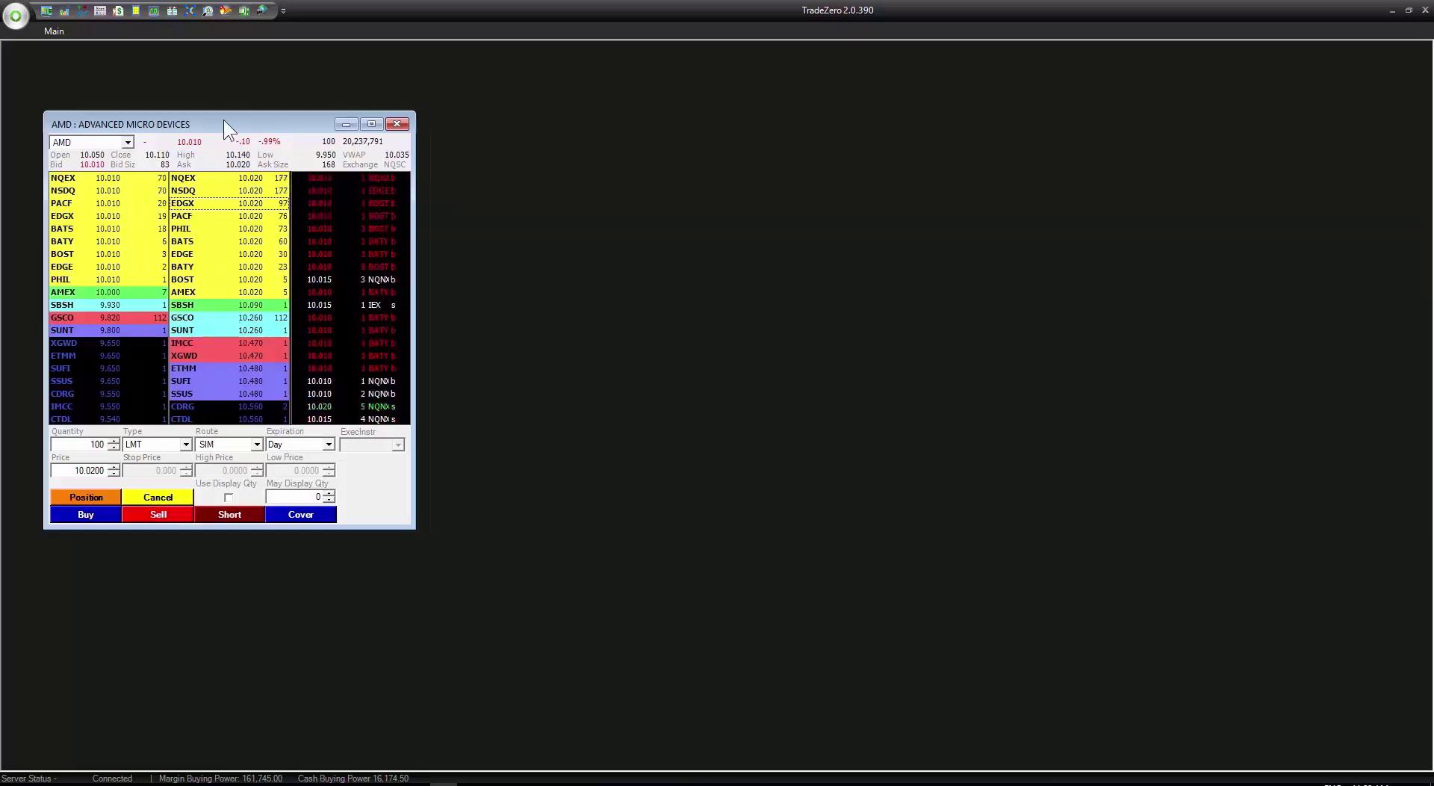